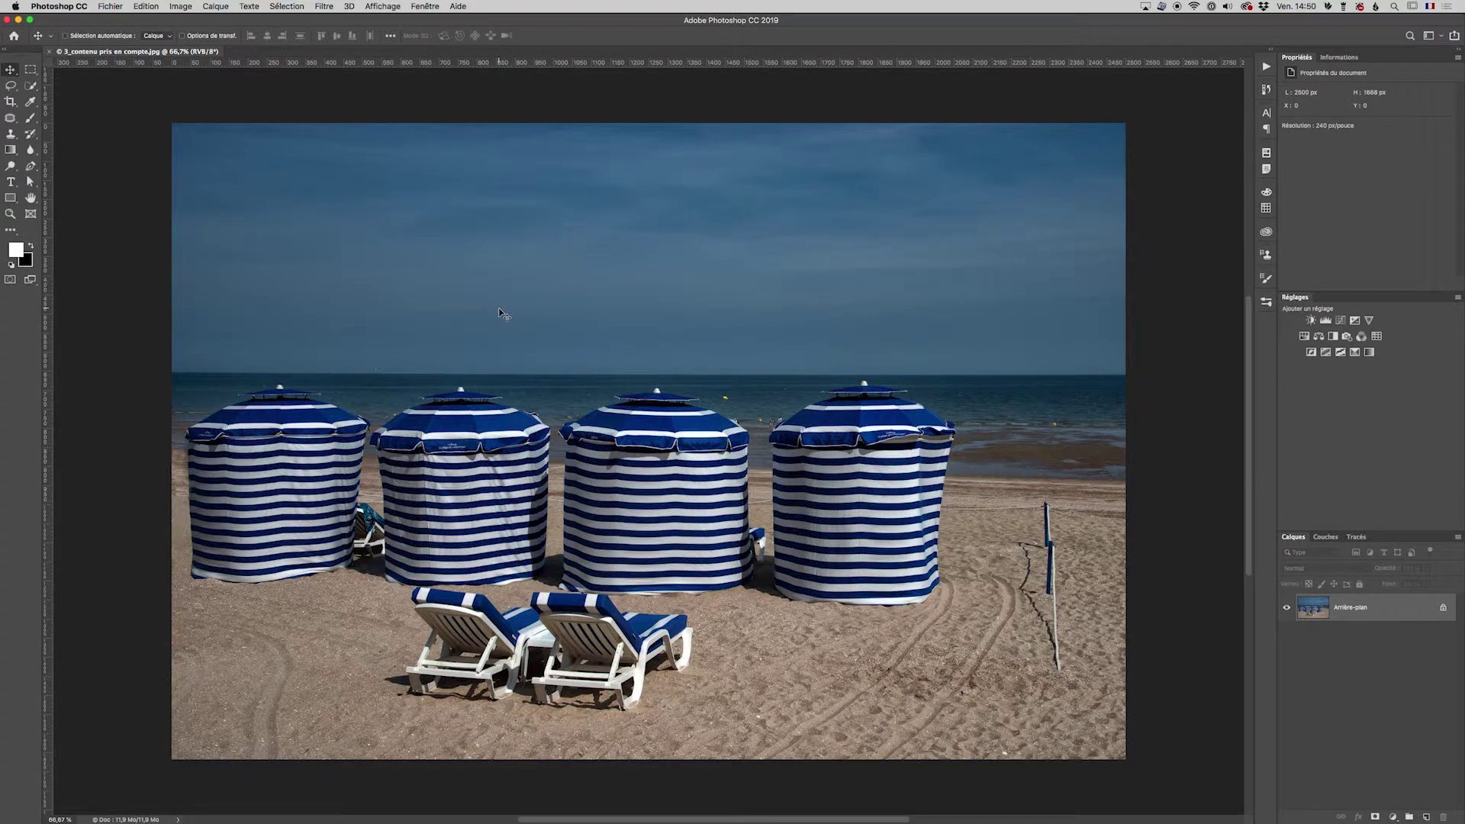
Draw a loose lasso selection around both deck chairs and their shadows.
{"action": "left_click", "coordinate": [11, 86]}
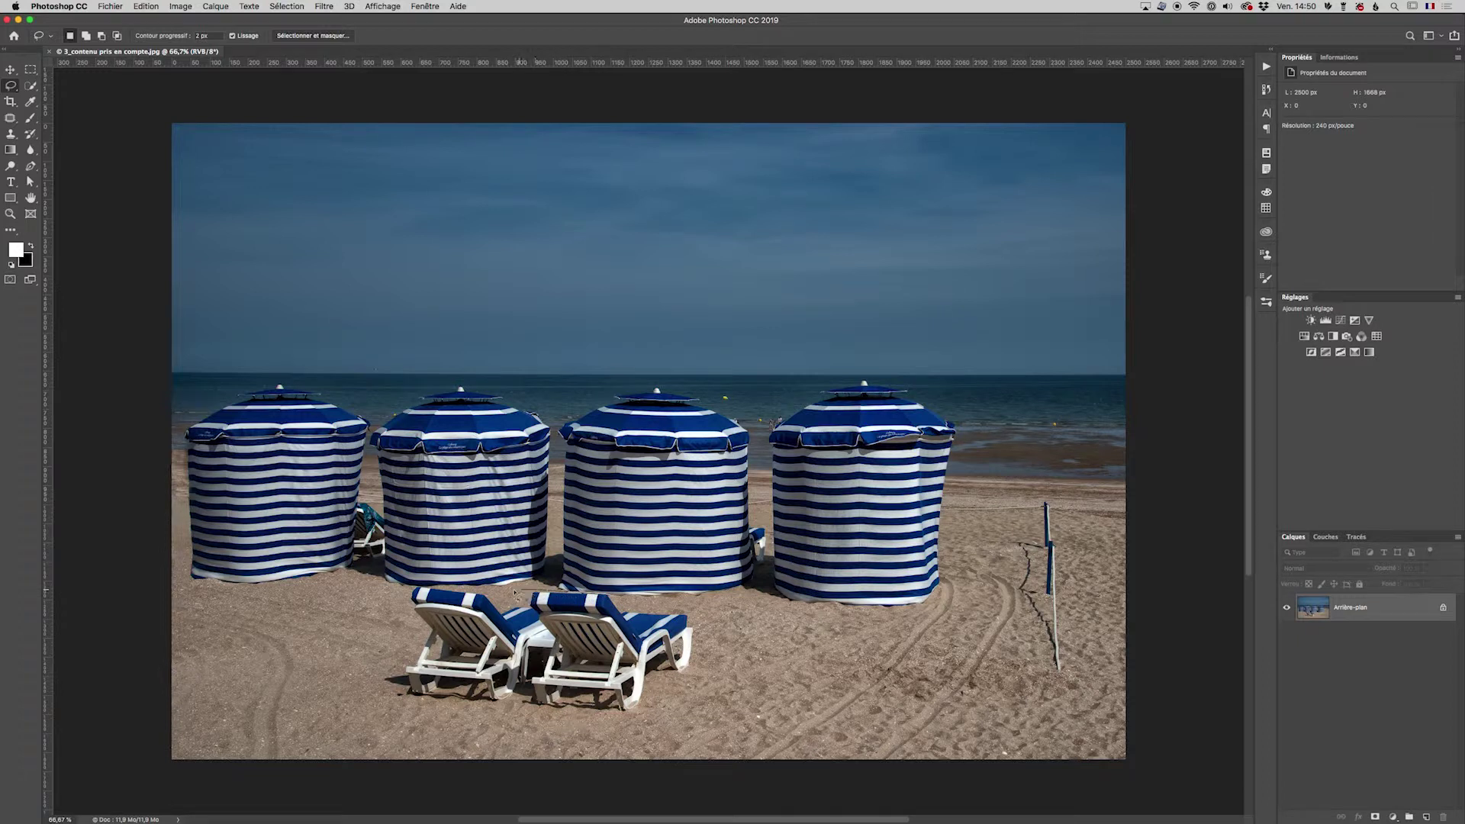
{"action": "left_click_drag", "start_coordinate": [467, 594], "coordinate": [406, 628]}
{"action": "left_click_drag", "start_coordinate": [504, 722], "coordinate": [606, 733]}
{"action": "left_click_drag", "start_coordinate": [671, 603], "coordinate": [614, 603]}
{"action": "left_click", "coordinate": [146, 6]}
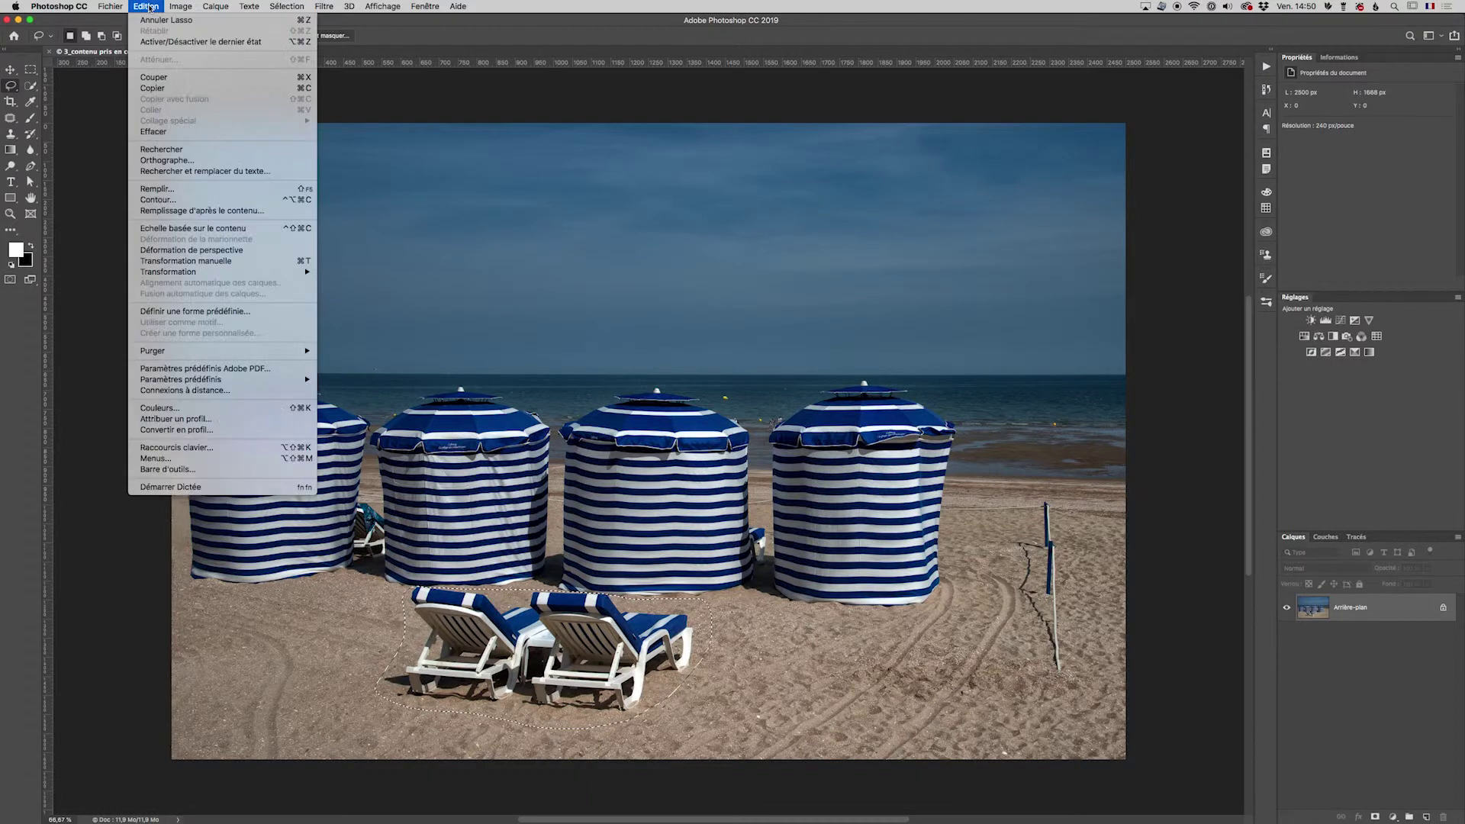
{"action": "left_click", "coordinate": [157, 189]}
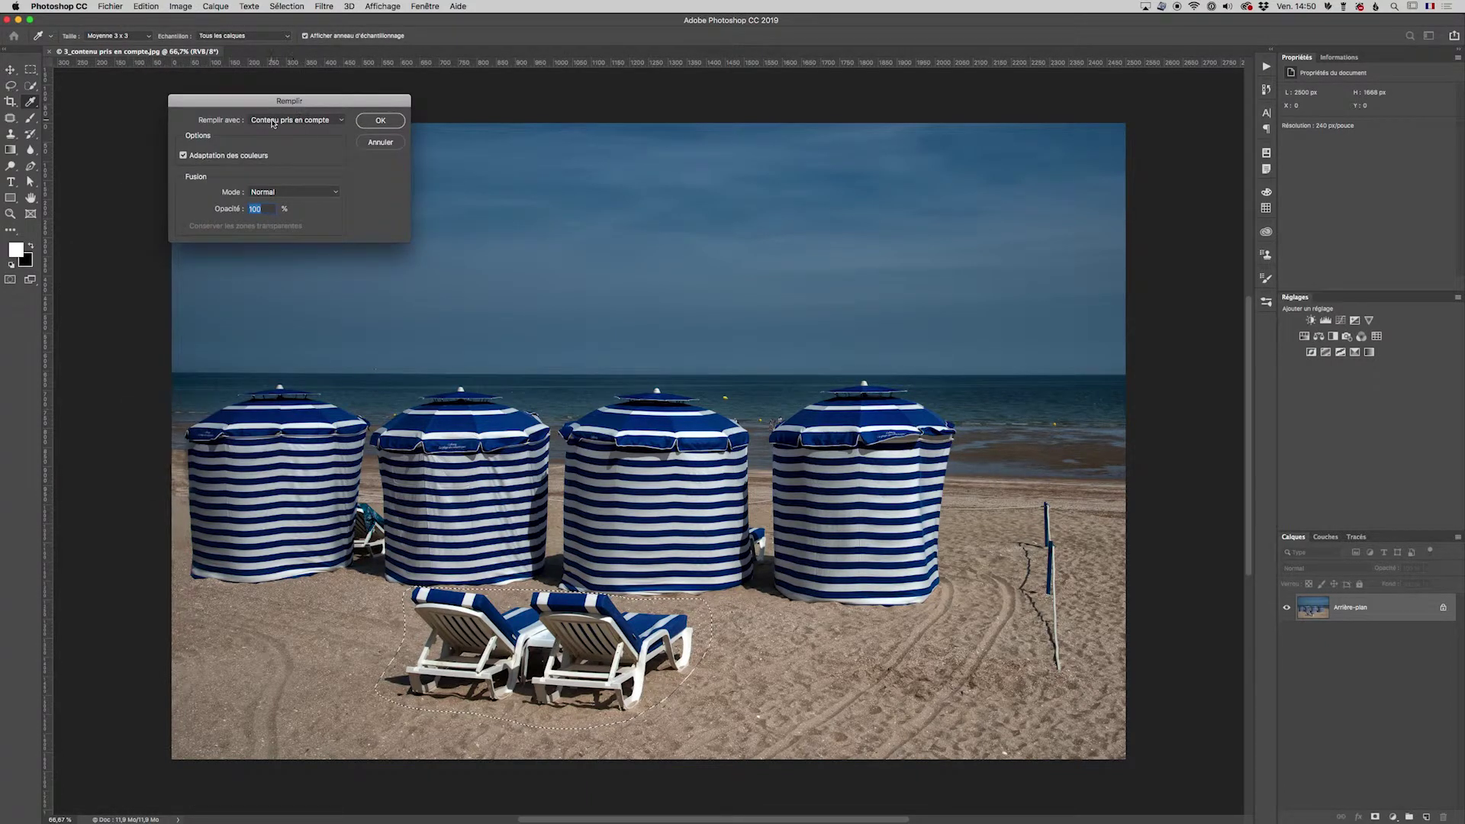
{"action": "left_click", "coordinate": [381, 121]}
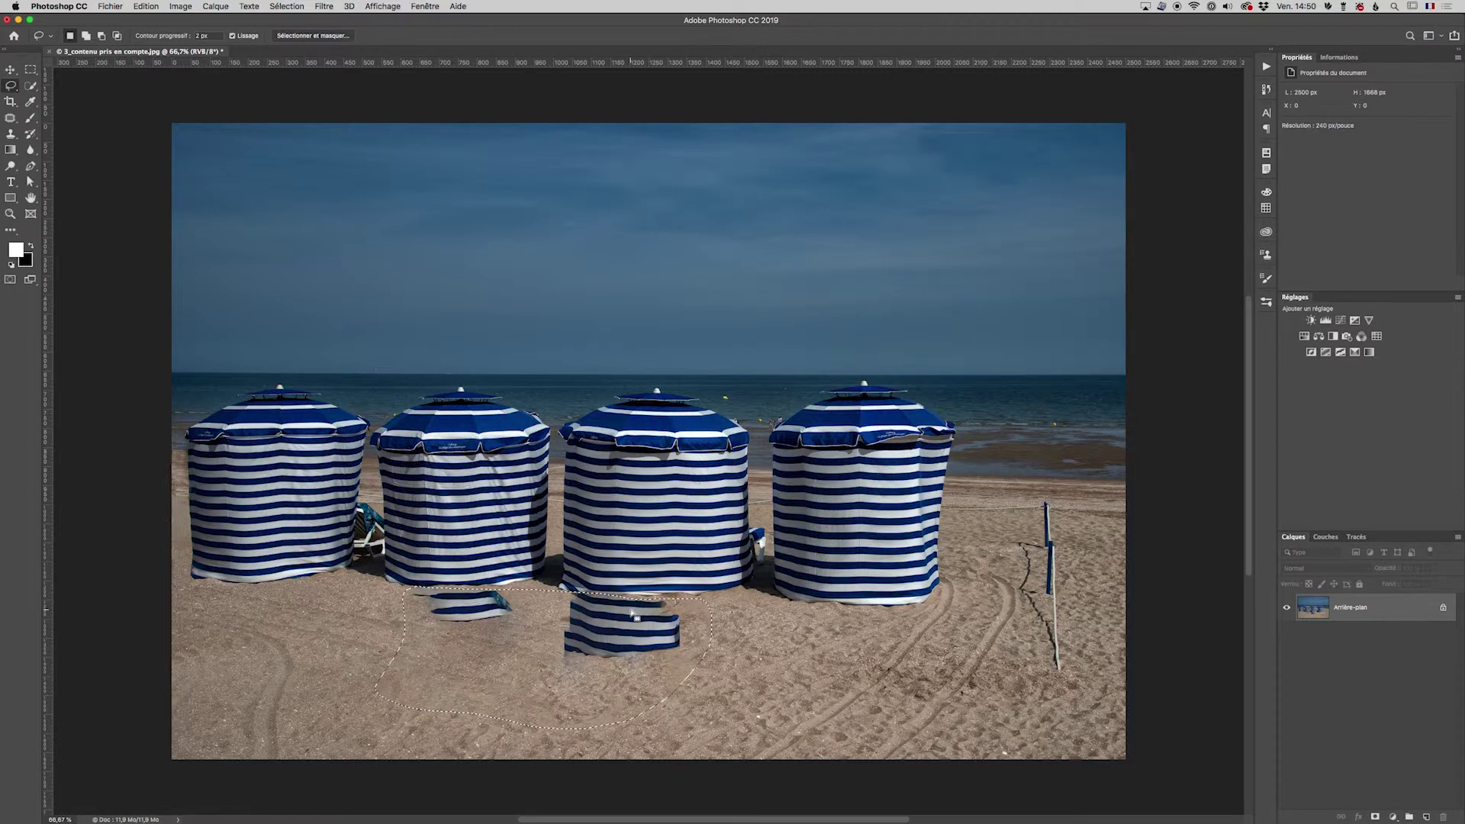
{"action": "key", "text": "ctrl+z"}
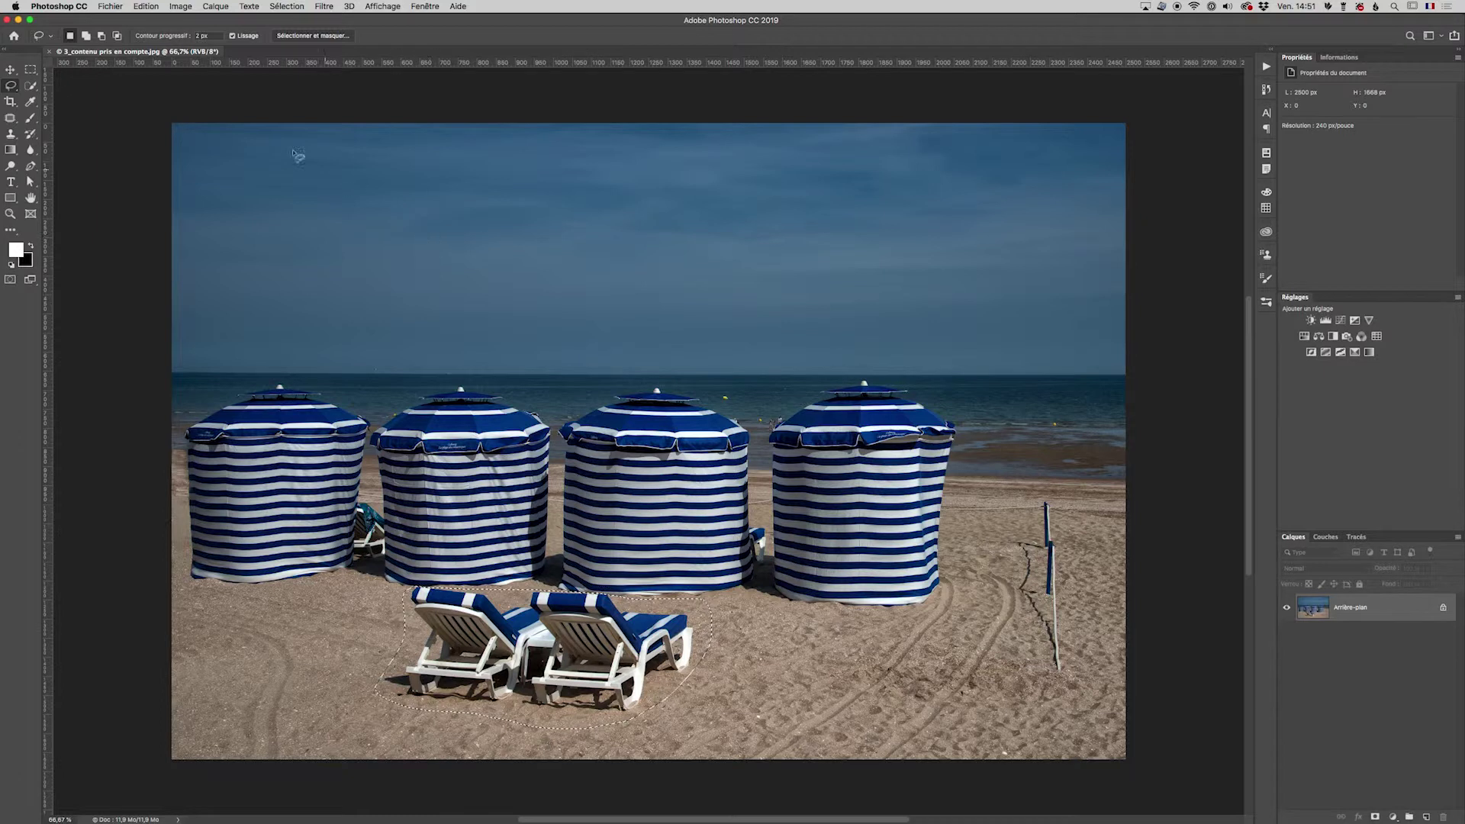
Open Remplissage d'après le contenu and zoom out to see the whole image.
{"action": "left_click", "coordinate": [148, 7]}
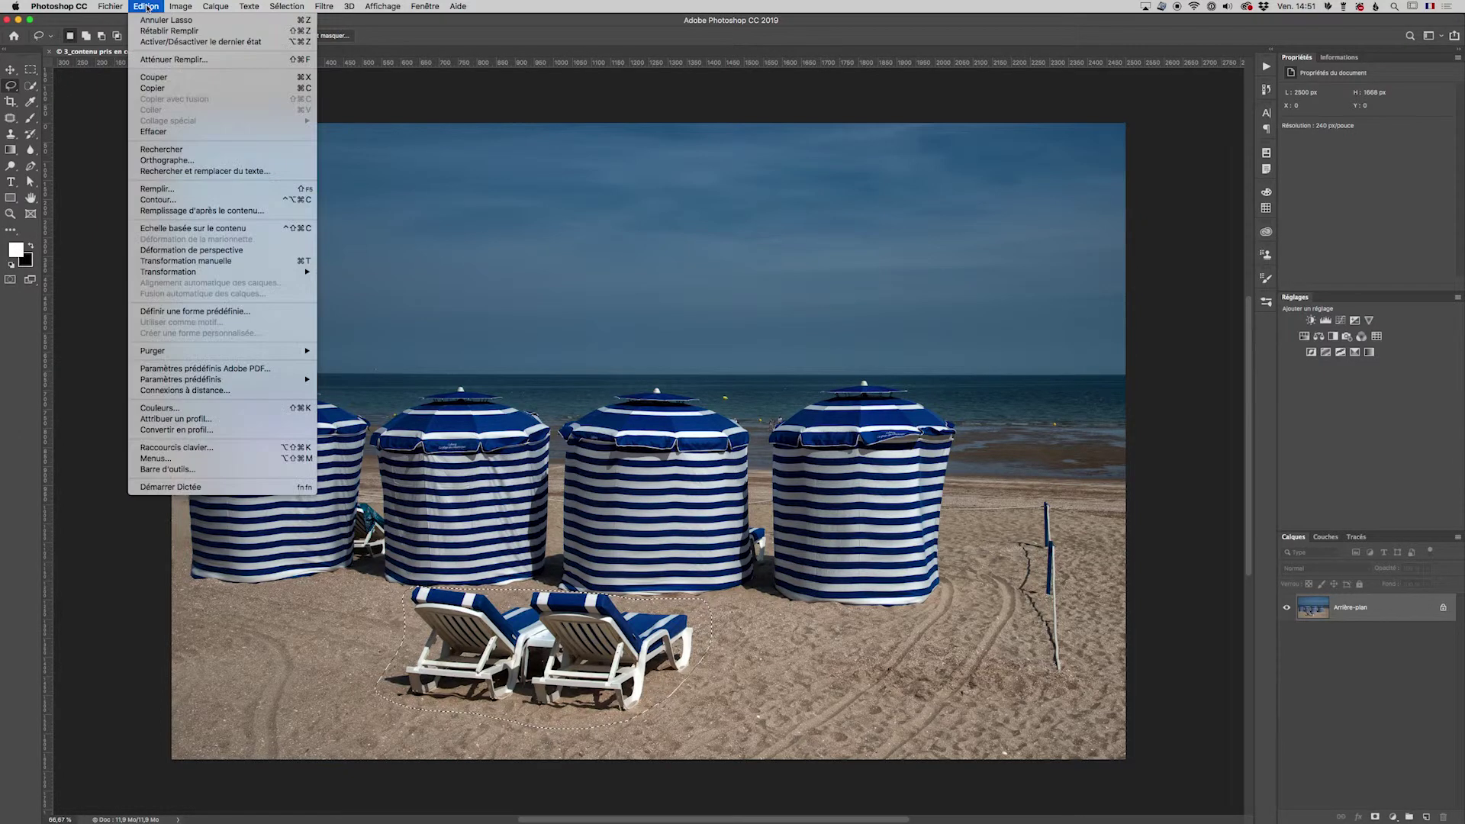
{"action": "left_click", "coordinate": [170, 213]}
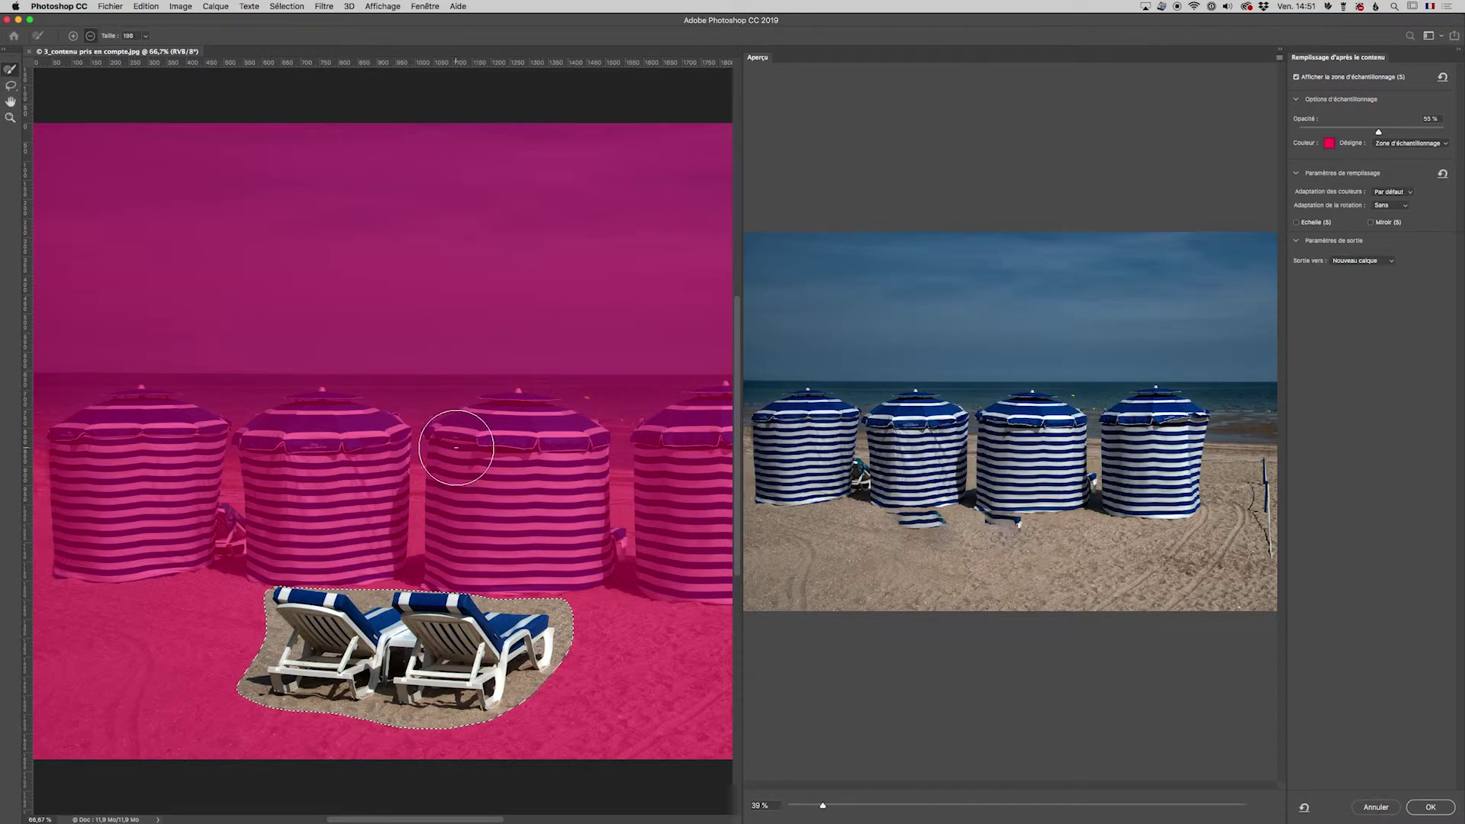
{"action": "scroll", "coordinate": [458, 446], "scroll_direction": "down", "scroll_amount": 1}
{"action": "scroll", "coordinate": [461, 447], "scroll_direction": "down", "scroll_amount": 2}
{"action": "scroll", "coordinate": [478, 448], "scroll_direction": "down", "scroll_amount": 1}
{"action": "scroll", "coordinate": [475, 435], "scroll_direction": "down", "scroll_amount": 2}
{"action": "scroll", "coordinate": [473, 423], "scroll_direction": "down", "scroll_amount": 1}
{"action": "scroll", "coordinate": [473, 424], "scroll_direction": "up", "scroll_amount": 1}
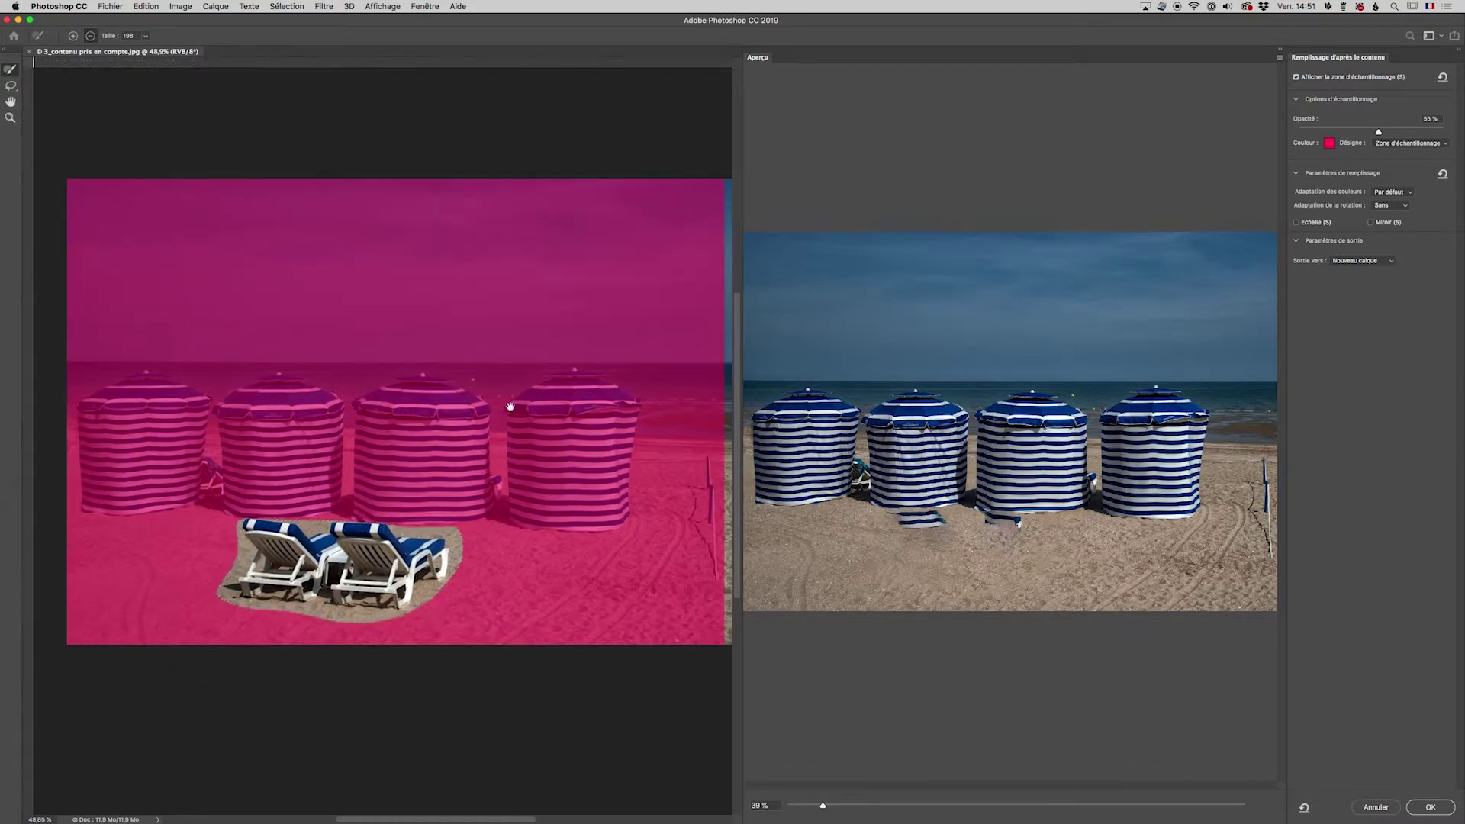
{"action": "scroll", "coordinate": [506, 402], "scroll_direction": "right", "scroll_amount": 2}
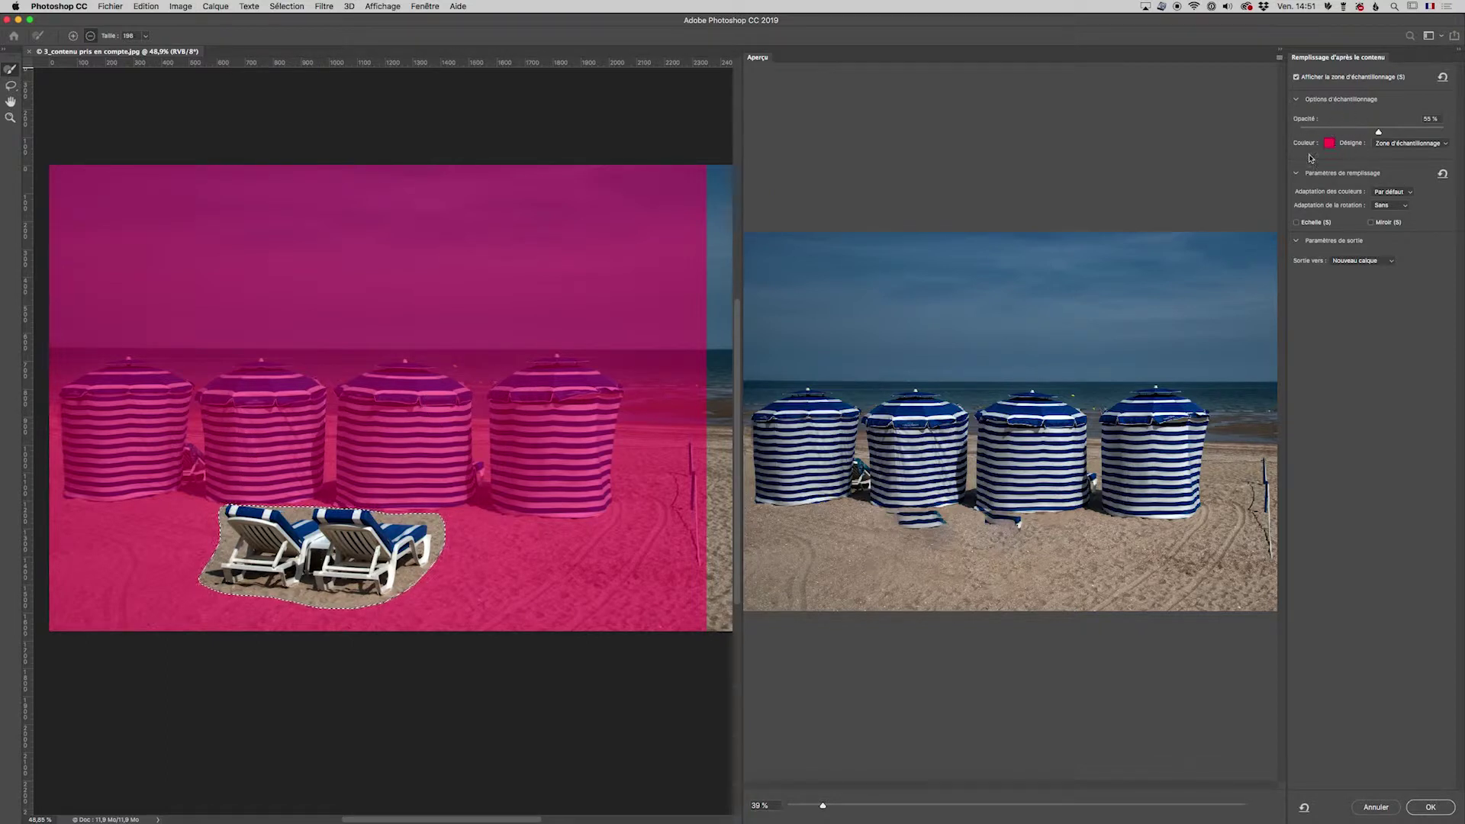
Make the sampling-area overlay green and lower its opacity slightly.
{"action": "left_click", "coordinate": [1329, 144]}
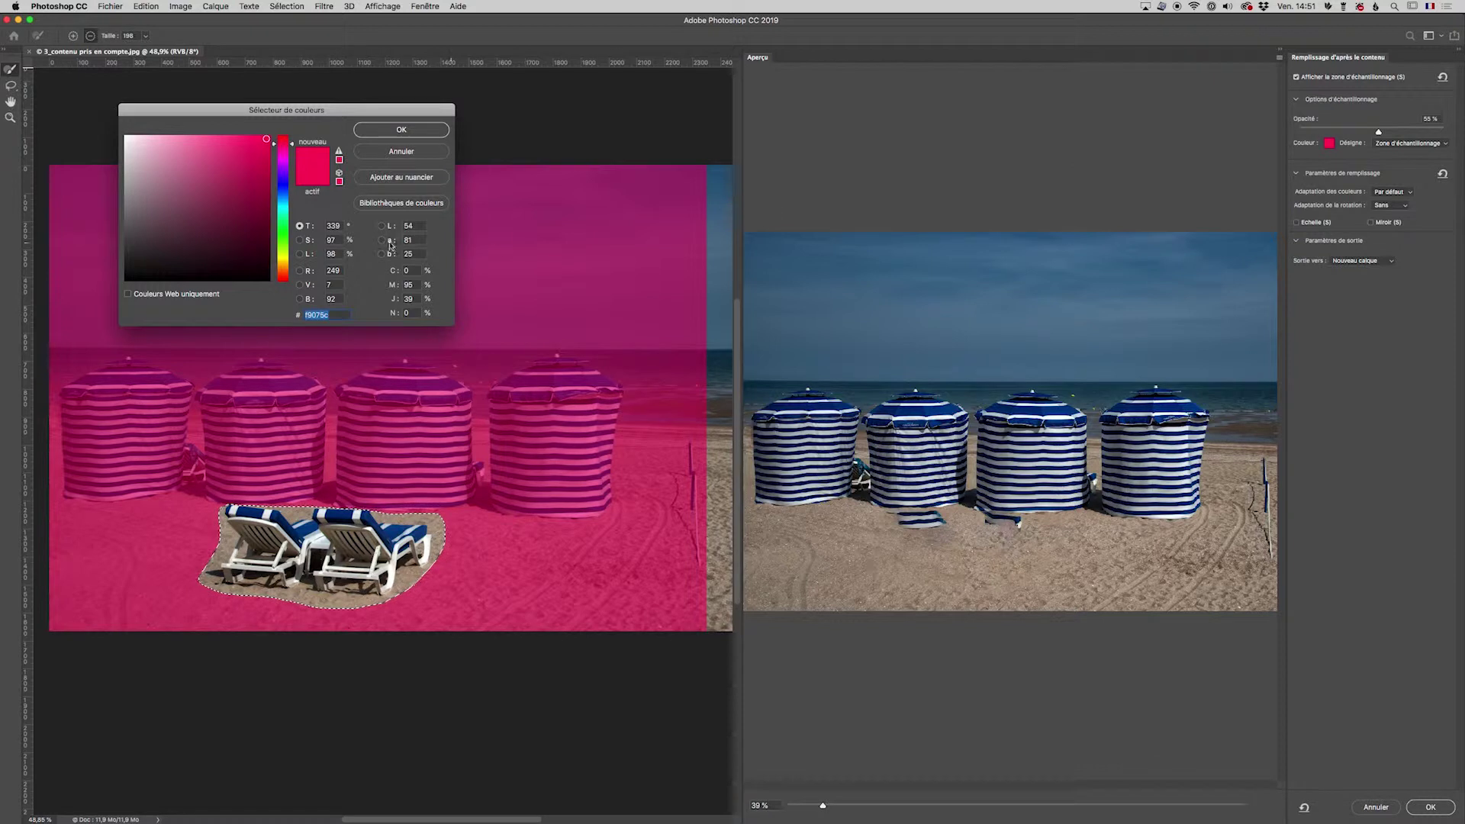
{"action": "left_click", "coordinate": [282, 229]}
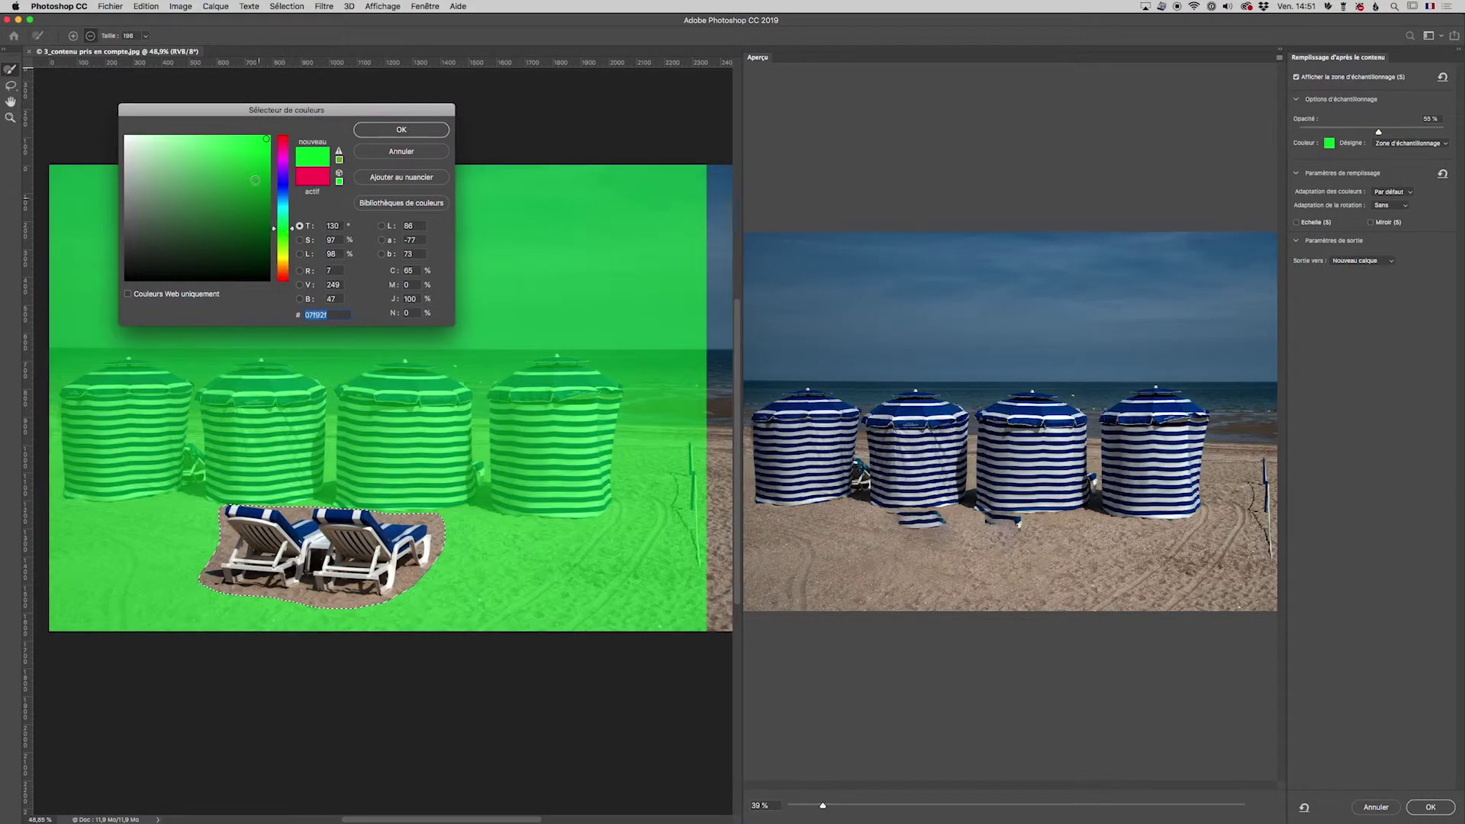
{"action": "left_click", "coordinate": [380, 128]}
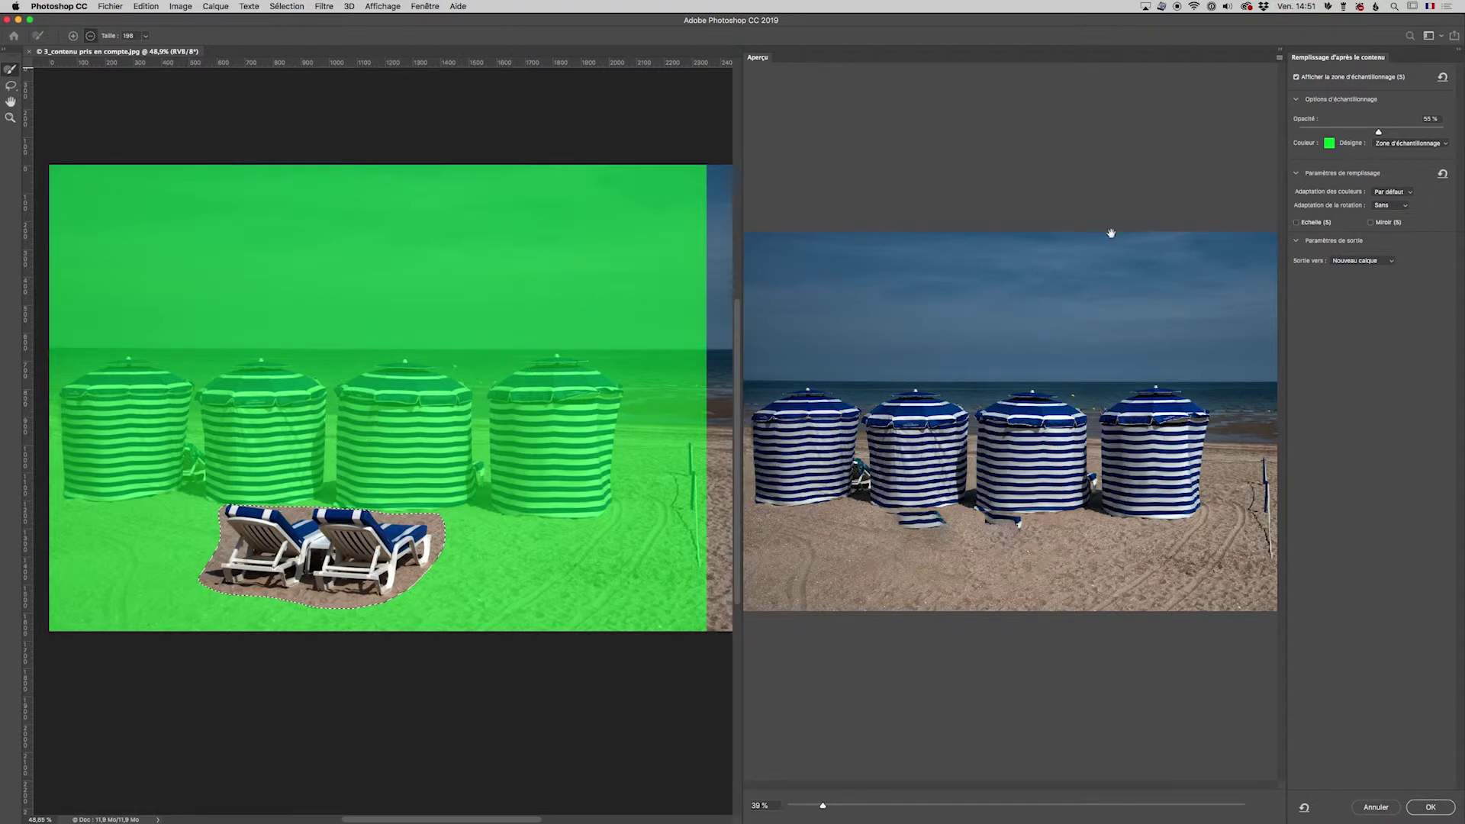
{"action": "left_click_drag", "start_coordinate": [1380, 134], "coordinate": [1374, 132]}
Subtract the cabins, sea and sky from the sampling area, leaving only sand.
{"action": "left_click", "coordinate": [91, 37]}
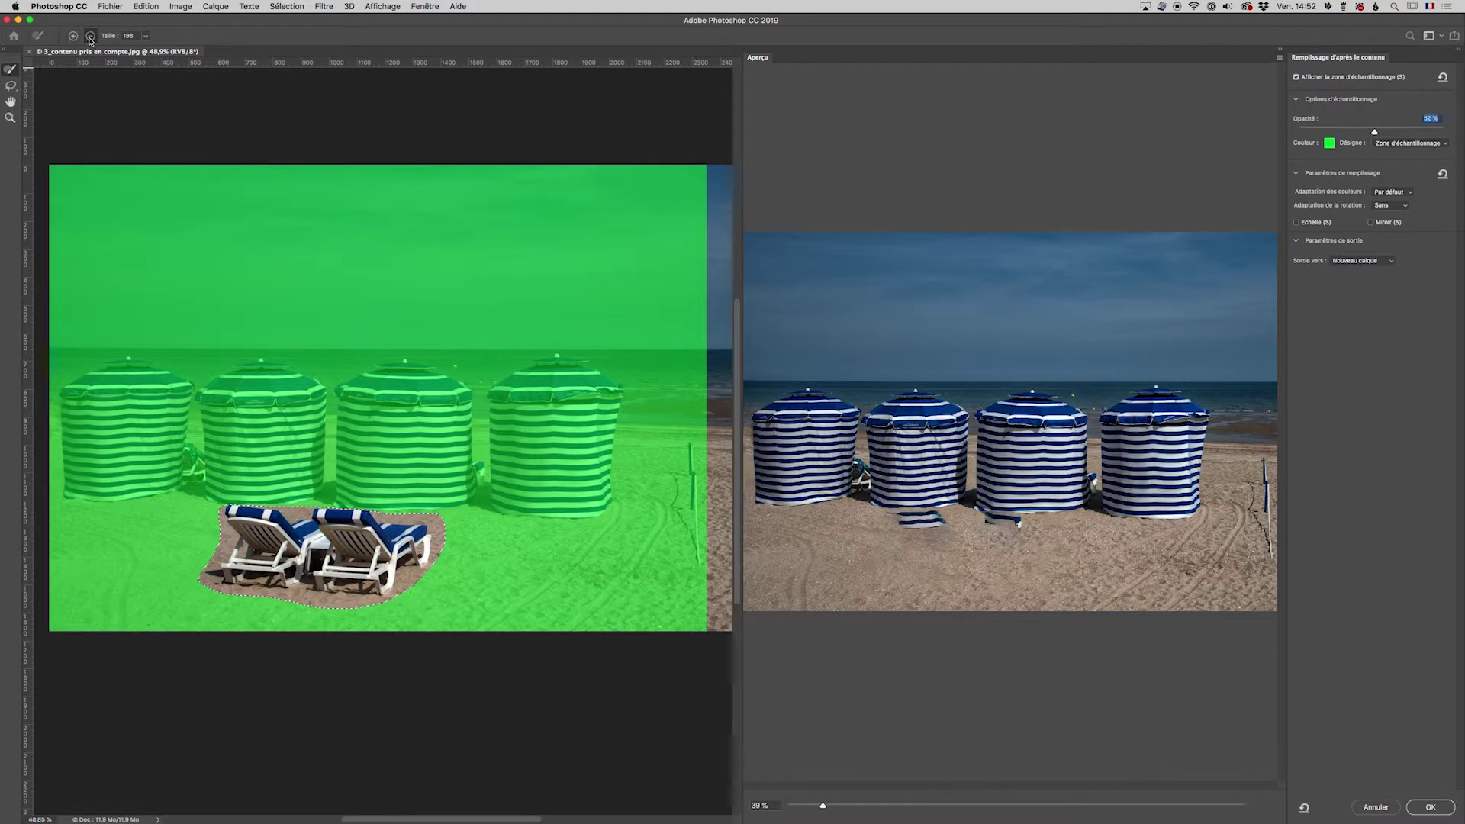
{"action": "mouse_move", "coordinate": [77, 470]}
{"action": "left_mouse_down"}
{"action": "mouse_move", "coordinate": [488, 494]}
{"action": "mouse_move", "coordinate": [275, 380]}
{"action": "mouse_move", "coordinate": [162, 444]}
{"action": "mouse_move", "coordinate": [559, 444]}
{"action": "left_mouse_up"}
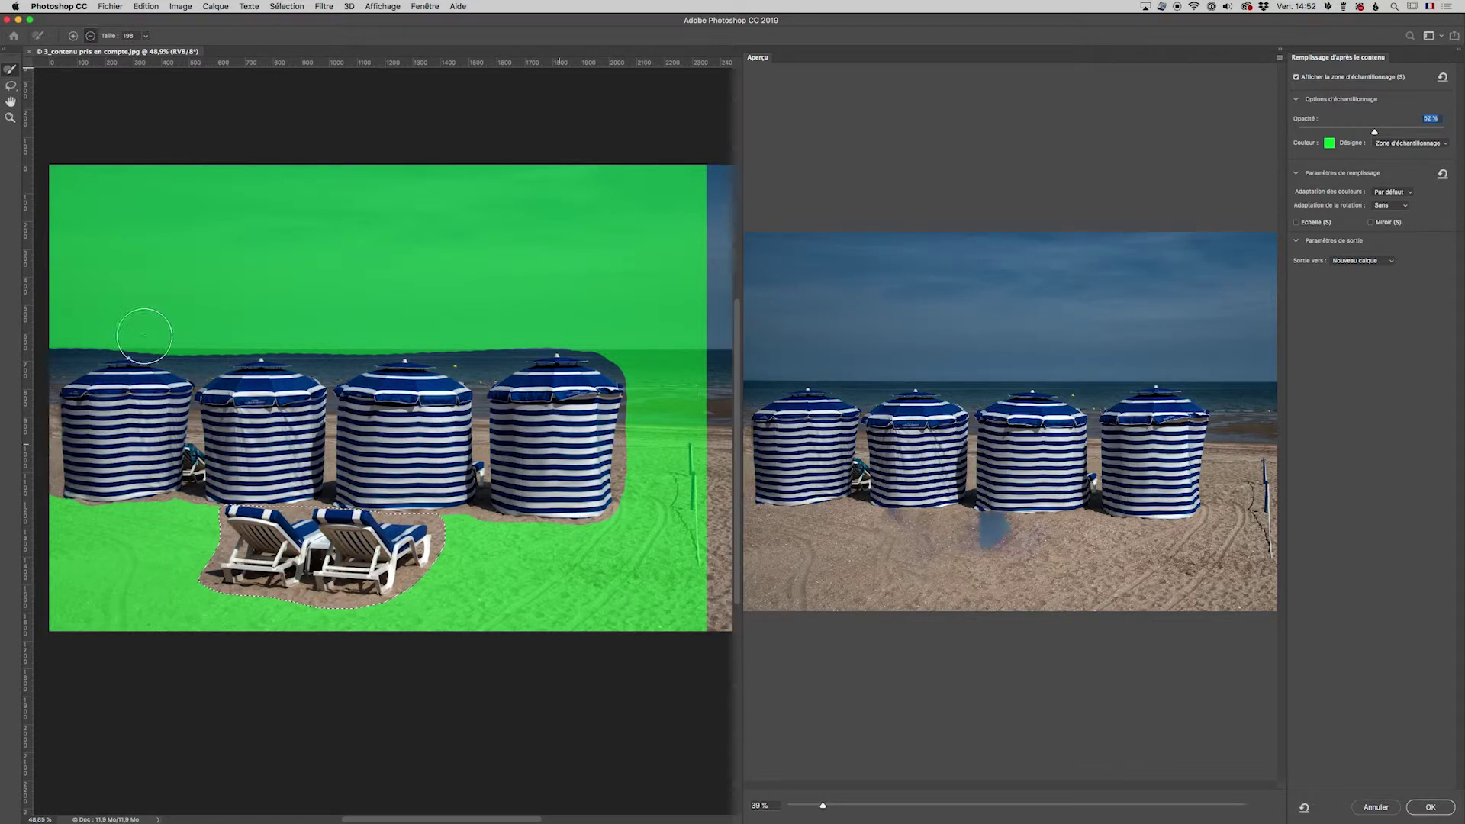
{"action": "mouse_move", "coordinate": [61, 336]}
{"action": "left_mouse_down"}
{"action": "mouse_move", "coordinate": [288, 333]}
{"action": "mouse_move", "coordinate": [699, 172]}
{"action": "mouse_move", "coordinate": [367, 196]}
{"action": "mouse_move", "coordinate": [301, 229]}
{"action": "mouse_move", "coordinate": [641, 236]}
{"action": "mouse_move", "coordinate": [129, 260]}
{"action": "mouse_move", "coordinate": [684, 275]}
{"action": "mouse_move", "coordinate": [304, 303]}
{"action": "mouse_move", "coordinate": [599, 313]}
{"action": "mouse_move", "coordinate": [394, 329]}
{"action": "mouse_move", "coordinate": [680, 357]}
{"action": "mouse_move", "coordinate": [697, 369]}
{"action": "mouse_move", "coordinate": [622, 393]}
{"action": "mouse_move", "coordinate": [680, 402]}
{"action": "mouse_move", "coordinate": [618, 400]}
{"action": "mouse_move", "coordinate": [711, 403]}
{"action": "mouse_move", "coordinate": [485, 330]}
{"action": "left_mouse_up"}
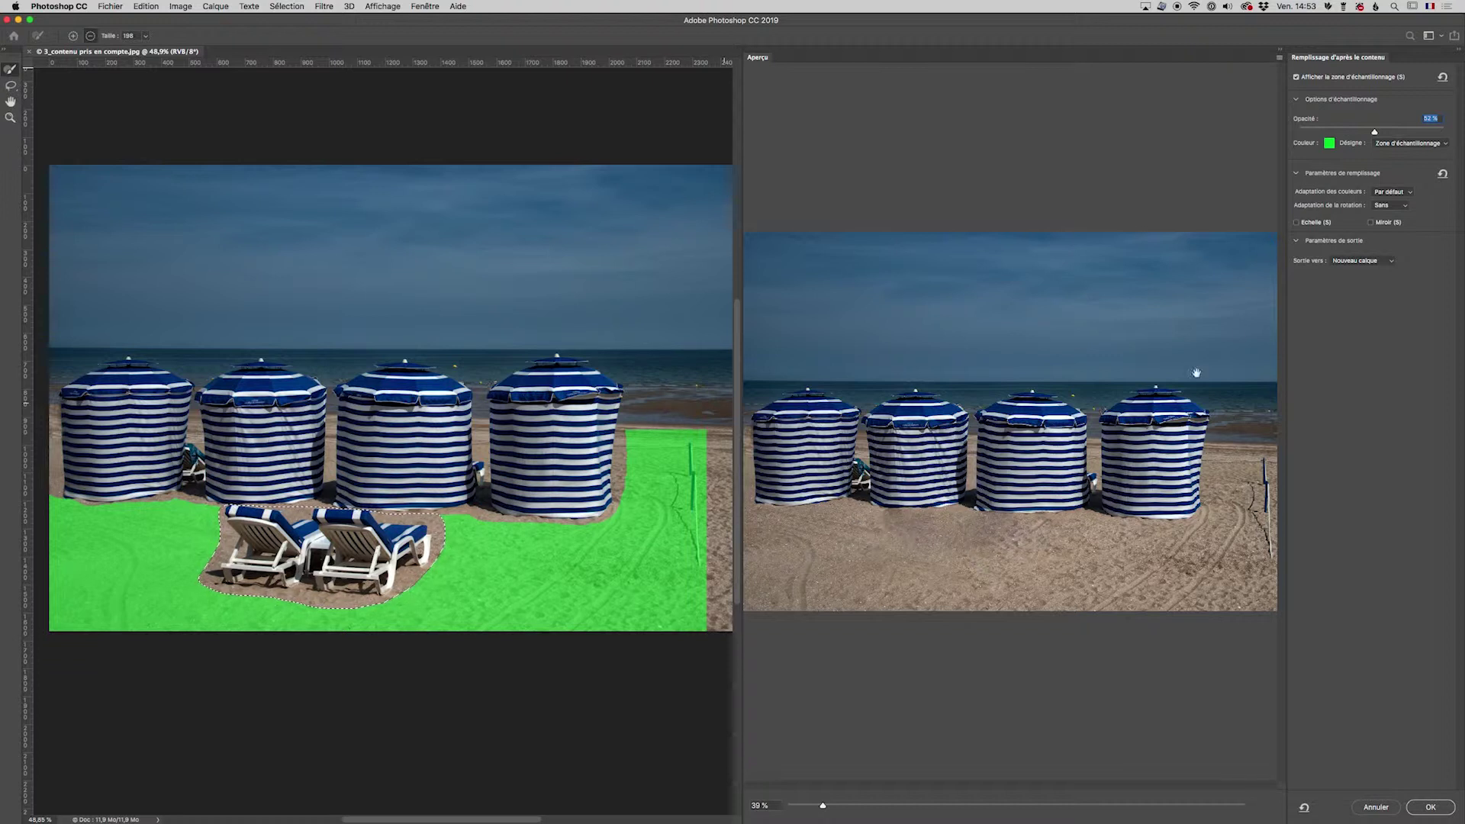
Compare colour adaptation settings Sans, Par défaut and Elevée in the preview.
{"action": "left_click", "coordinate": [1389, 195]}
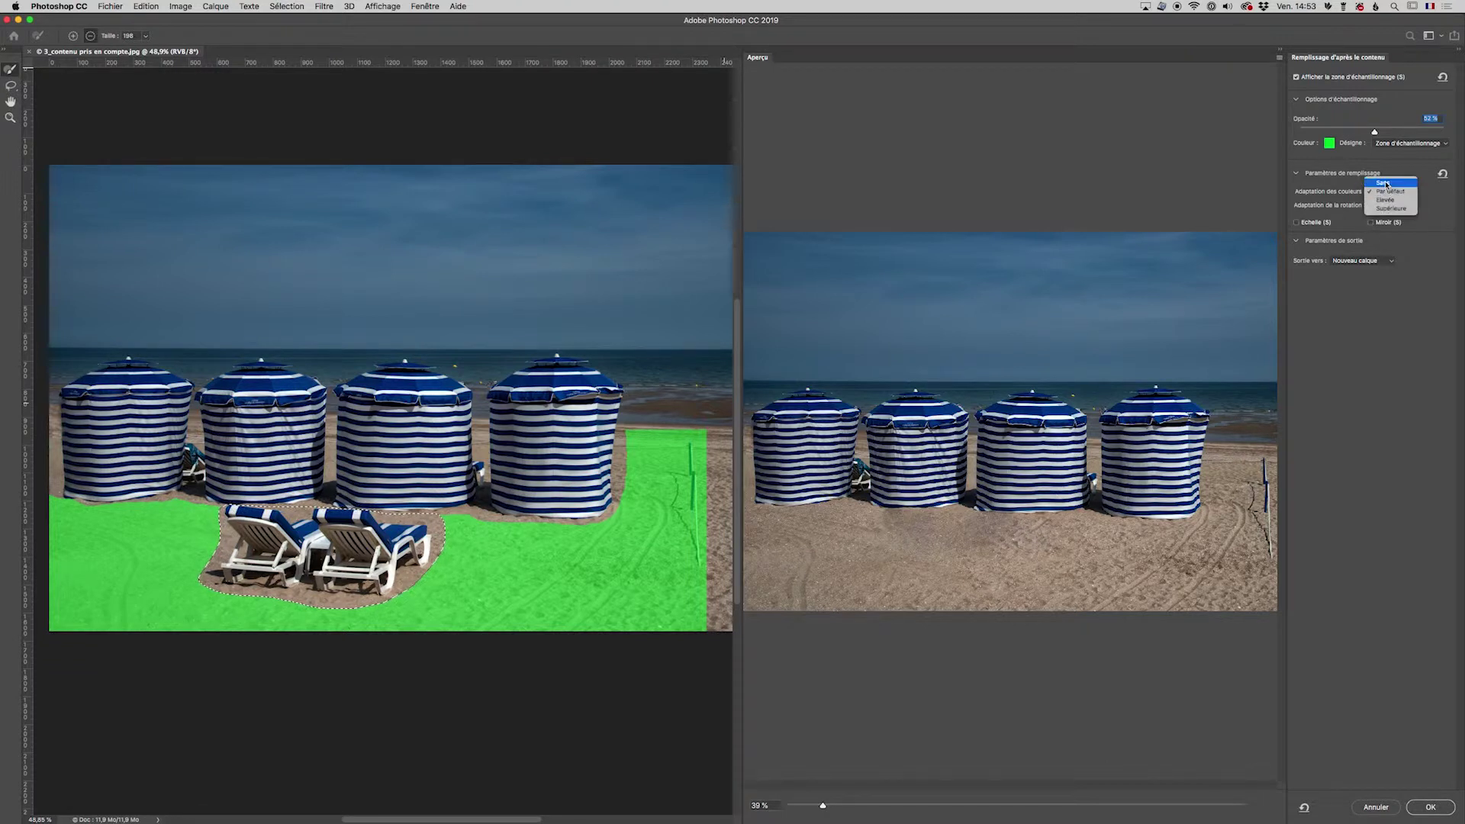
{"action": "left_click", "coordinate": [1387, 184]}
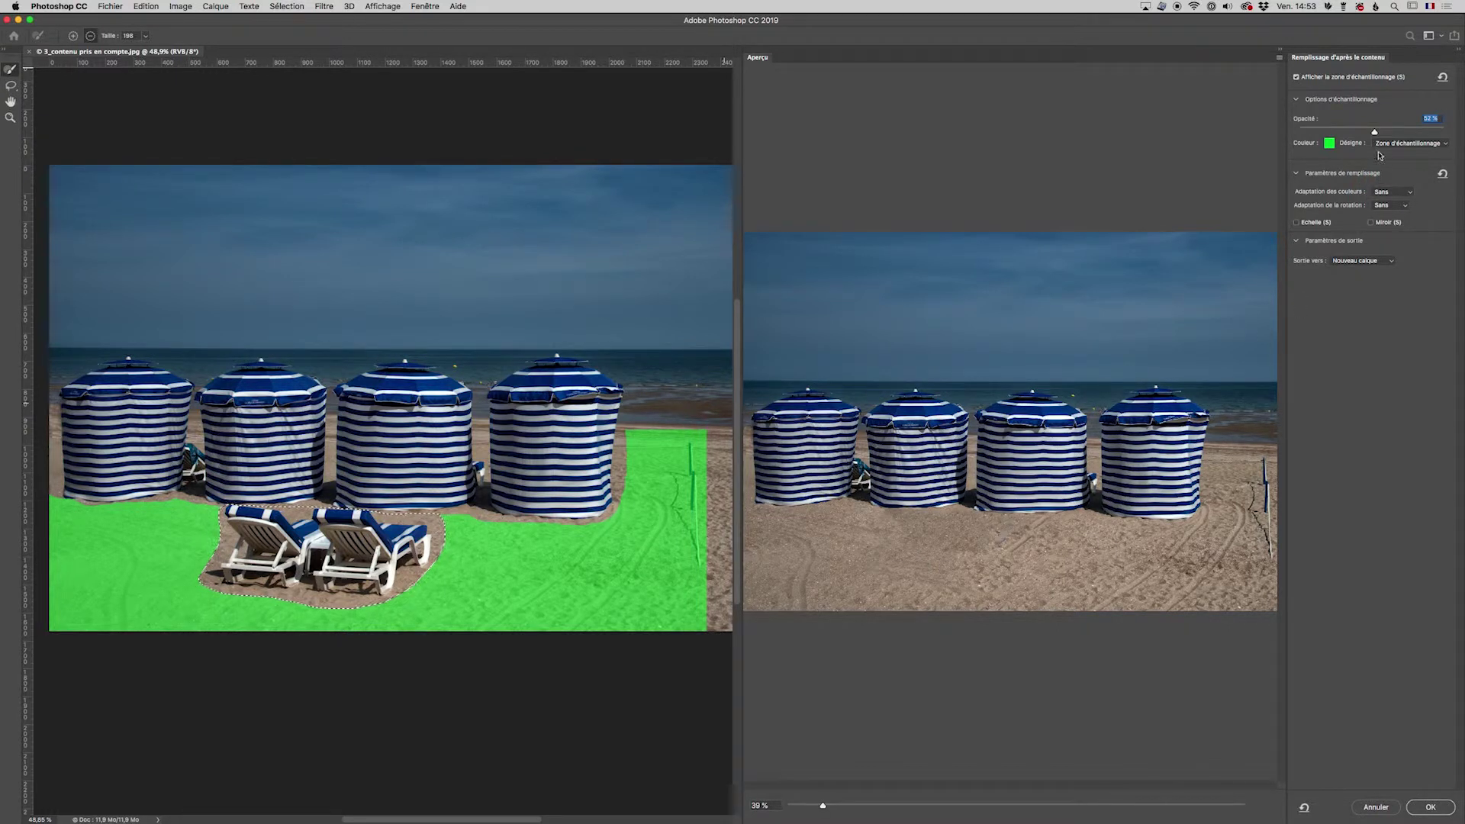
{"action": "left_click", "coordinate": [1389, 192]}
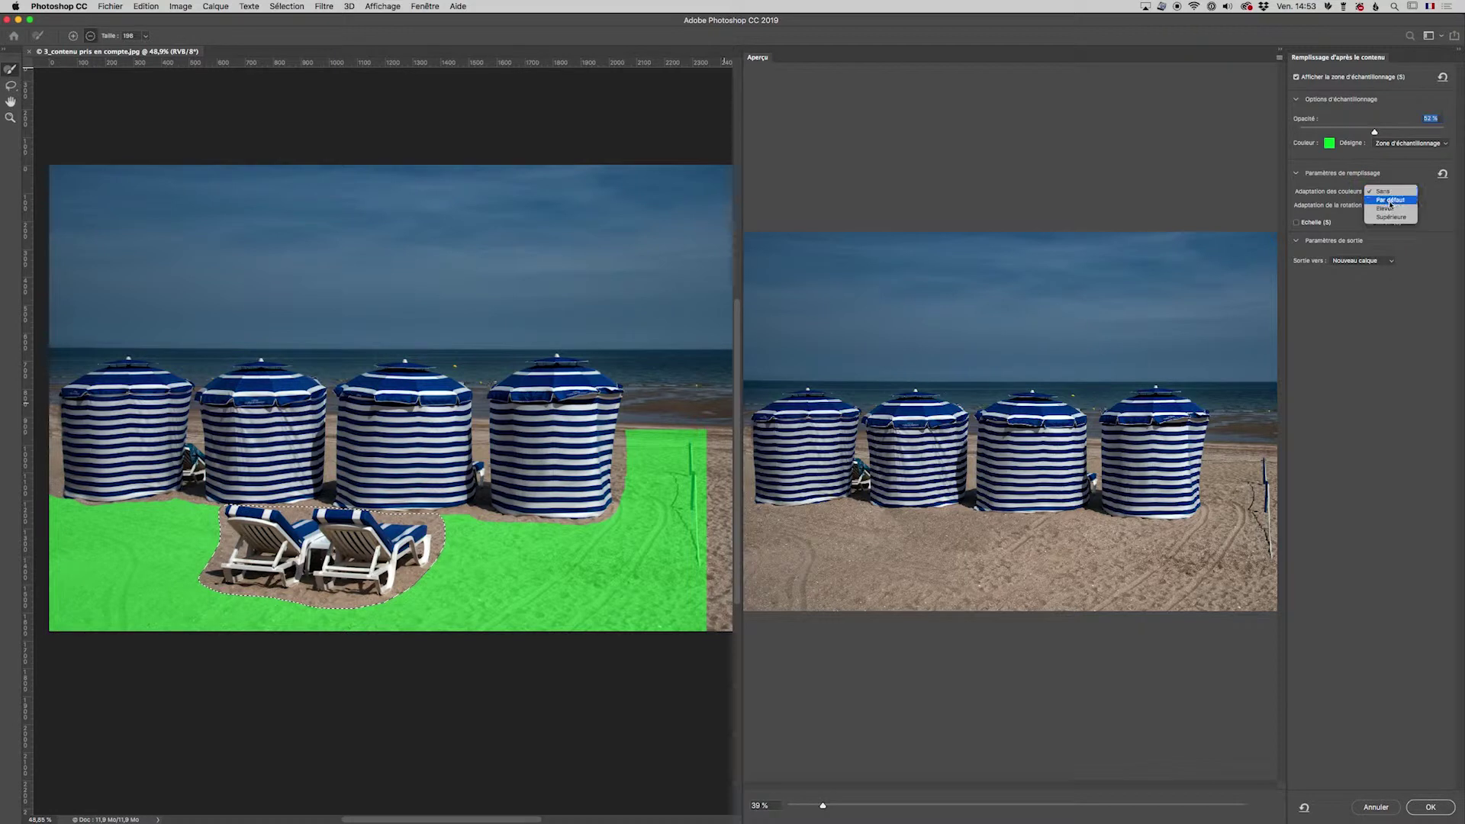
{"action": "left_click", "coordinate": [1390, 201]}
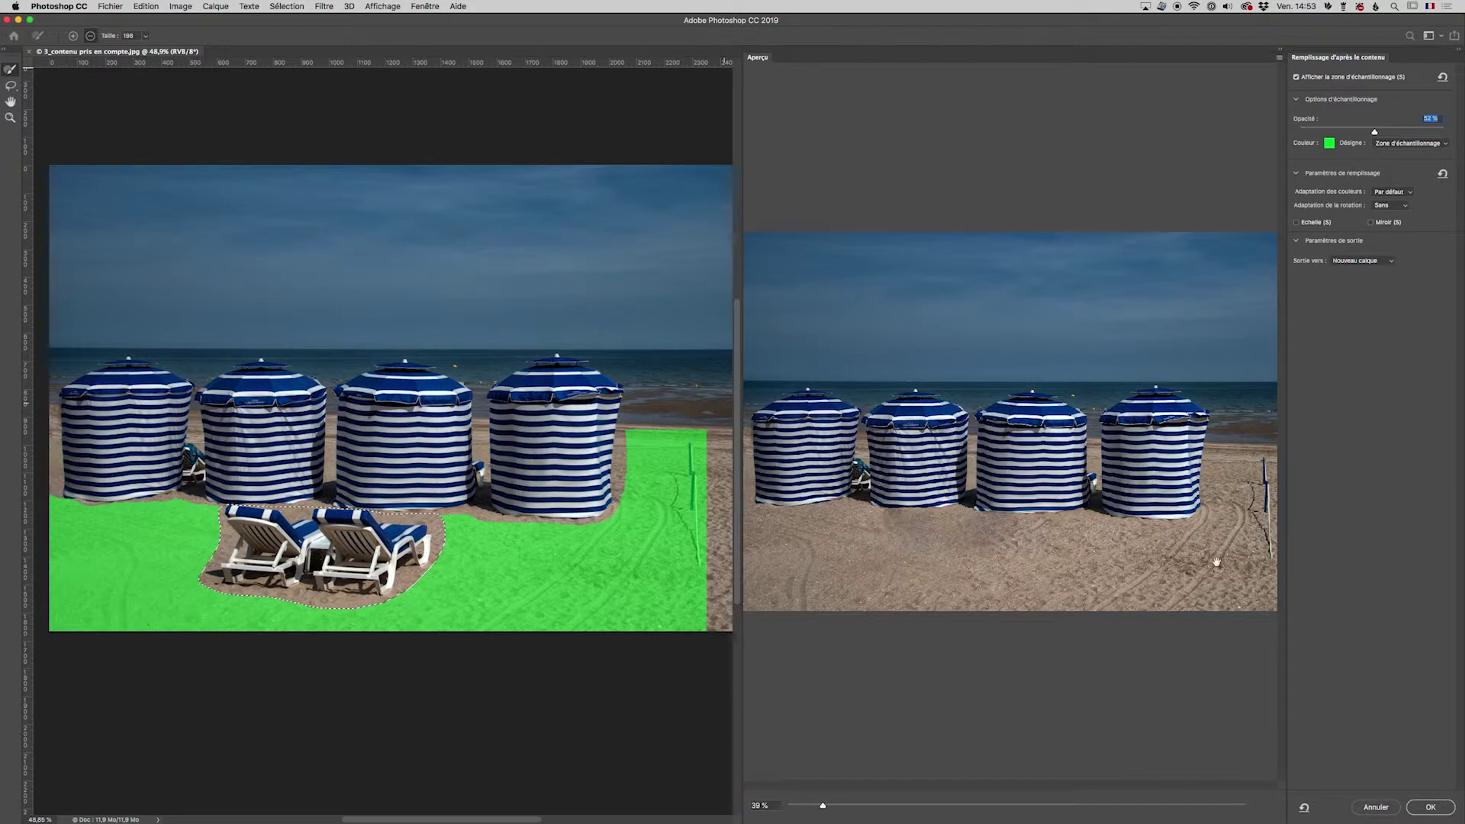
{"action": "left_click", "coordinate": [1387, 192]}
{"action": "left_click", "coordinate": [1385, 185]}
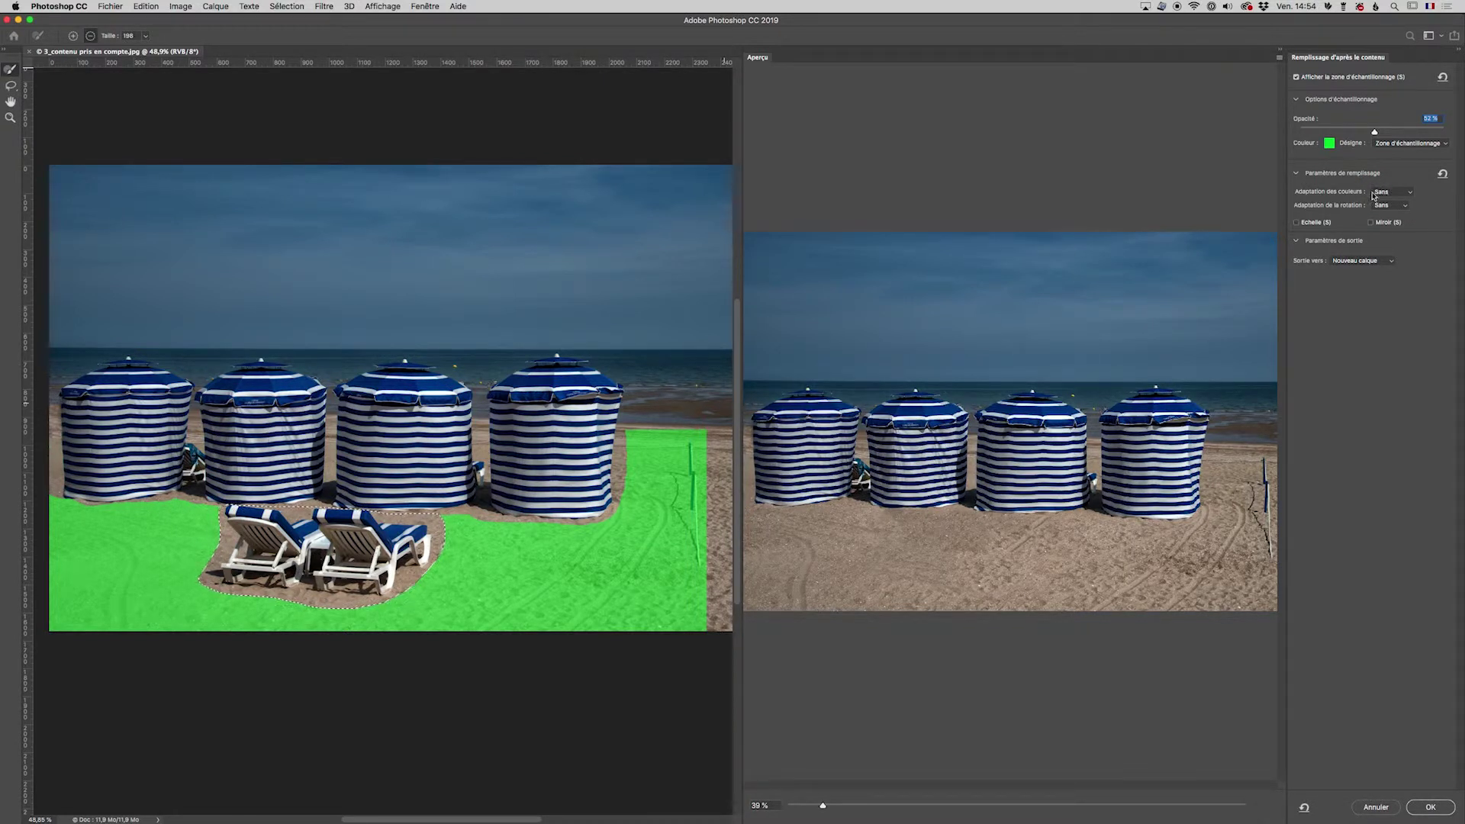
{"action": "left_click", "coordinate": [1386, 195]}
{"action": "left_click", "coordinate": [1388, 209]}
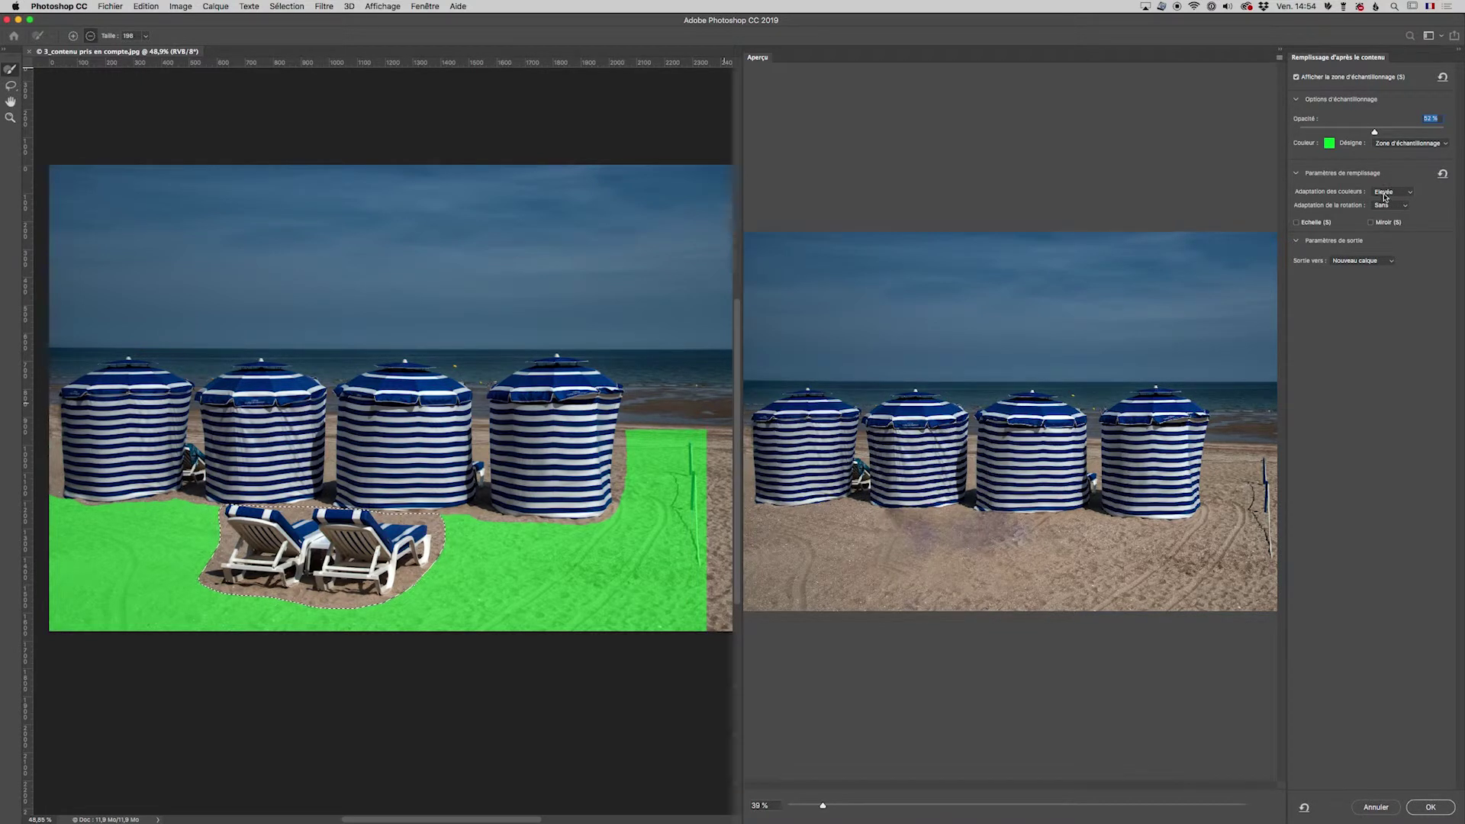
Try Supérieure colour adaptation, then settle on Sans.
{"action": "left_click", "coordinate": [1385, 193]}
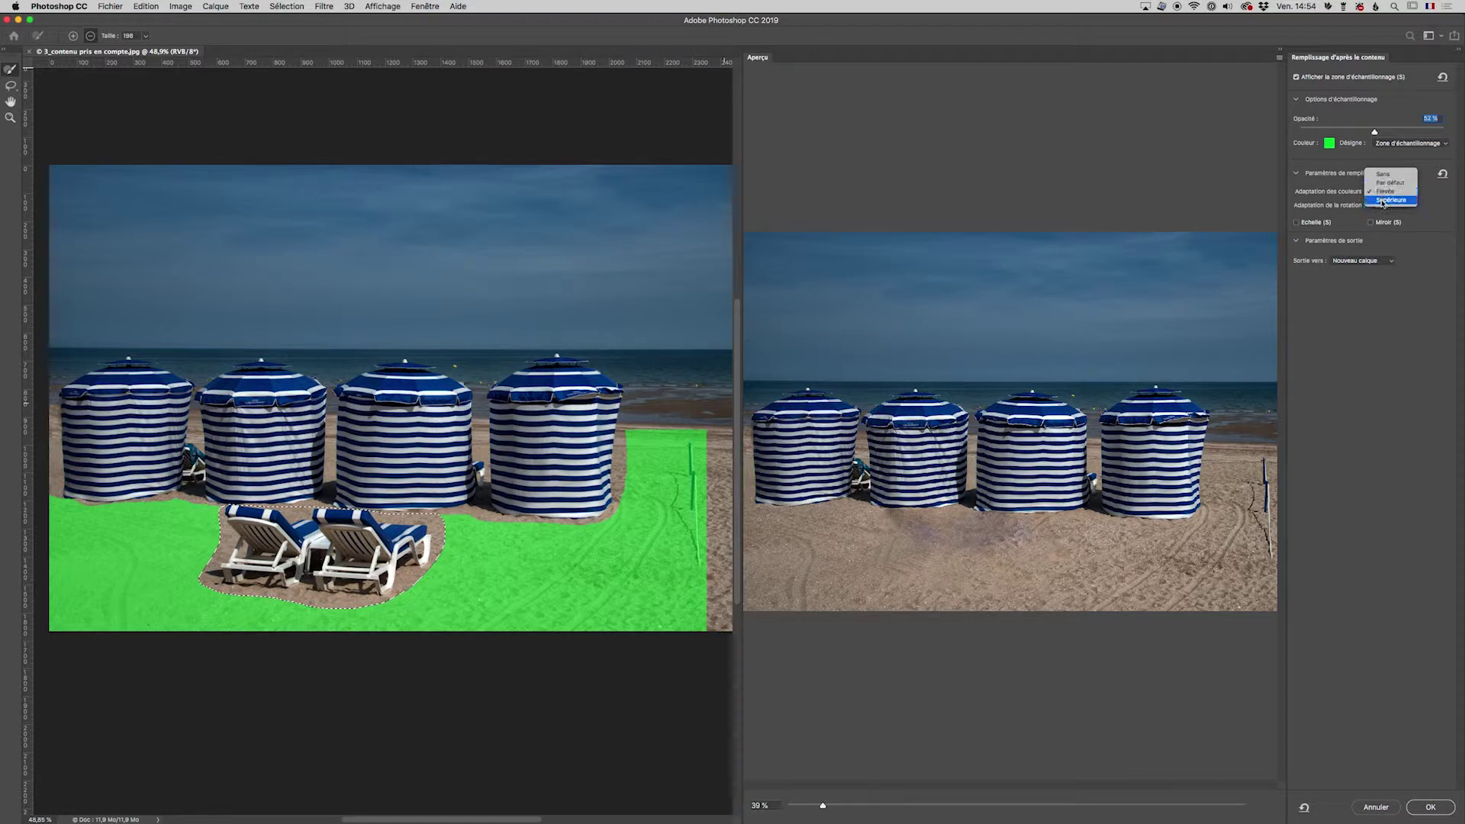
{"action": "left_click", "coordinate": [1385, 200]}
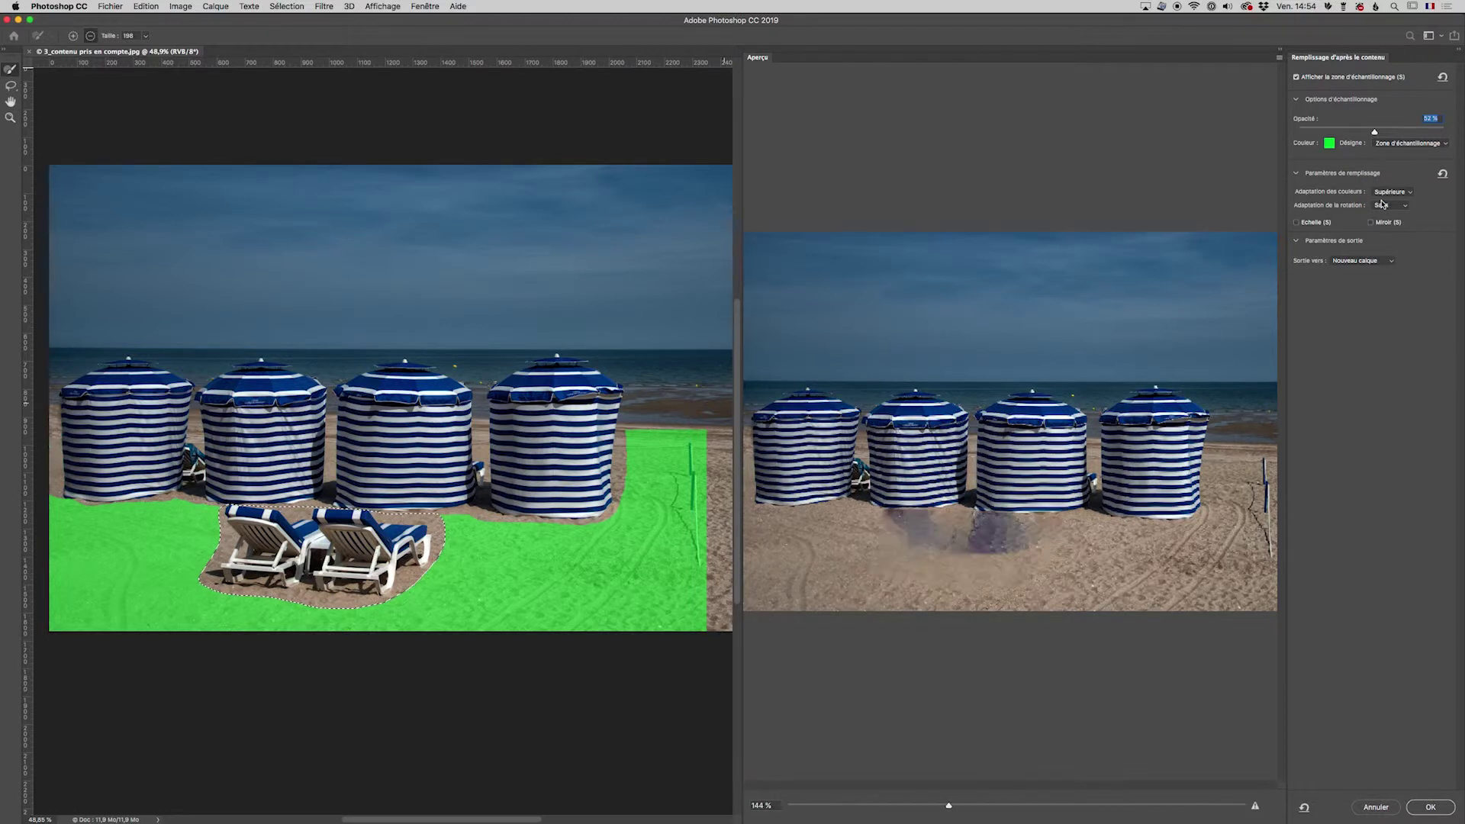
{"action": "left_click", "coordinate": [1387, 193]}
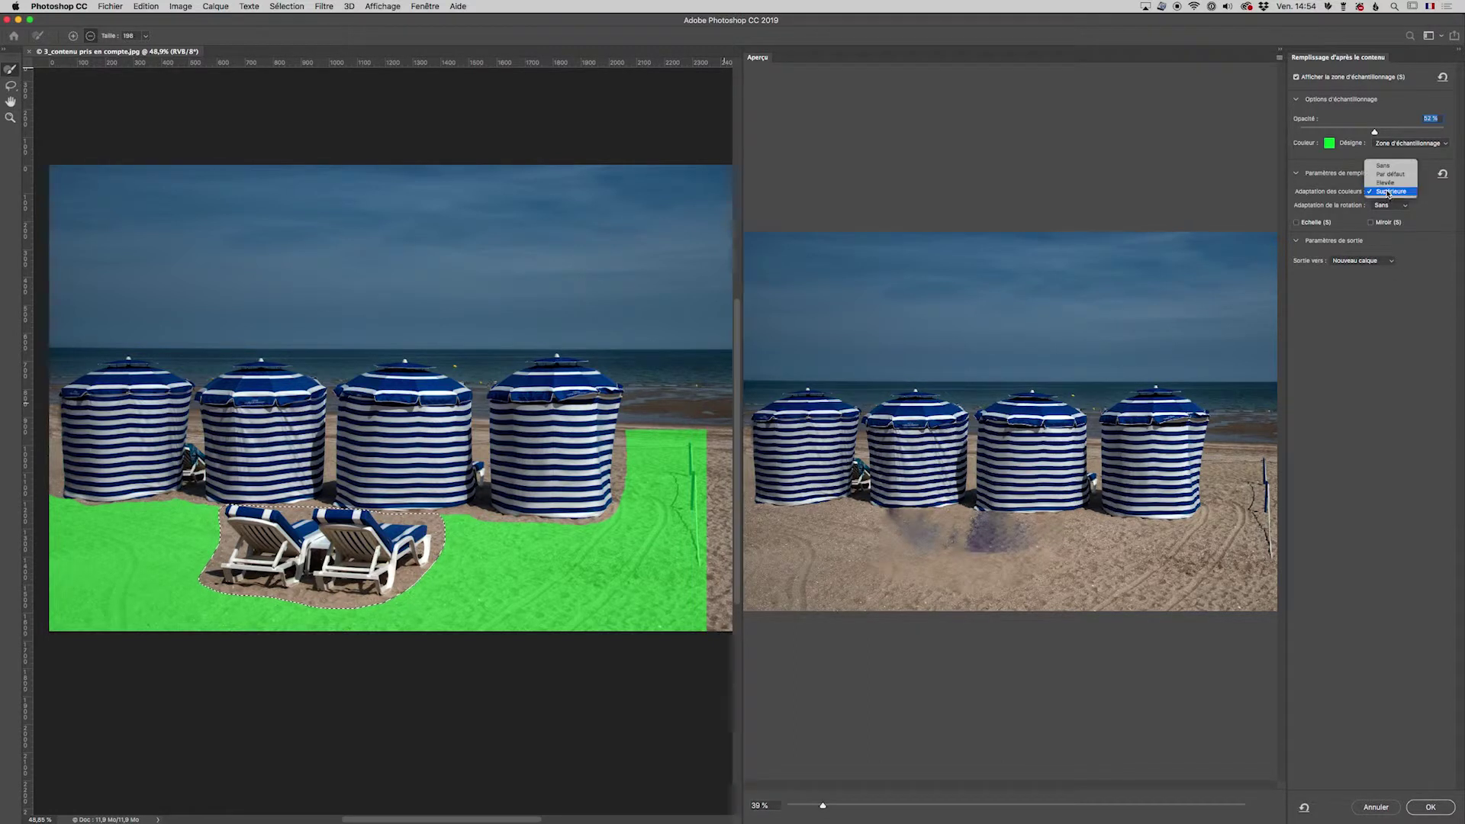
{"action": "left_click", "coordinate": [1388, 167]}
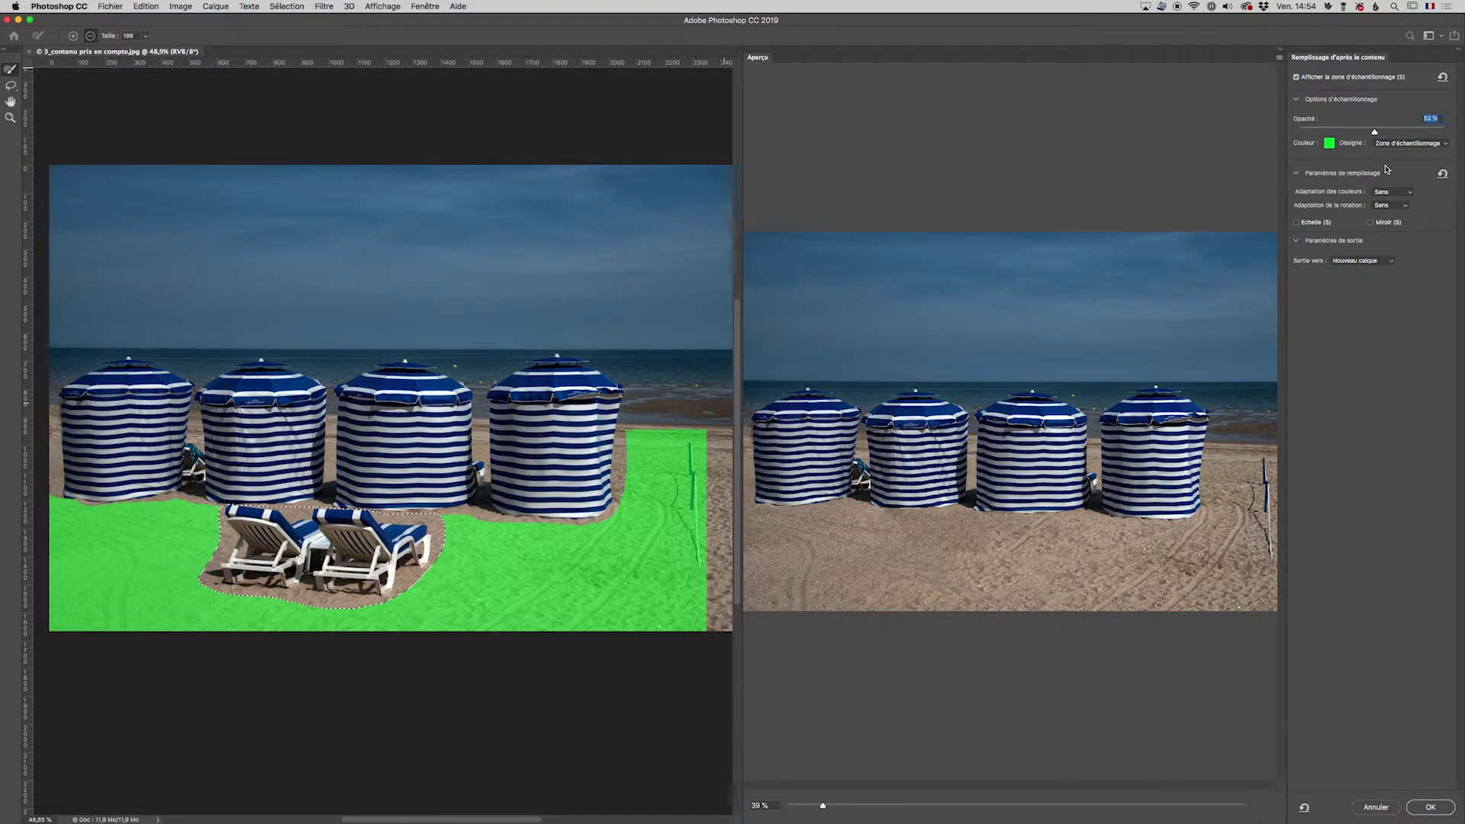
Try rotation adaptation Moyenne, Elevée and Maxi, finally settling on Moyenne.
{"action": "left_click", "coordinate": [1389, 206]}
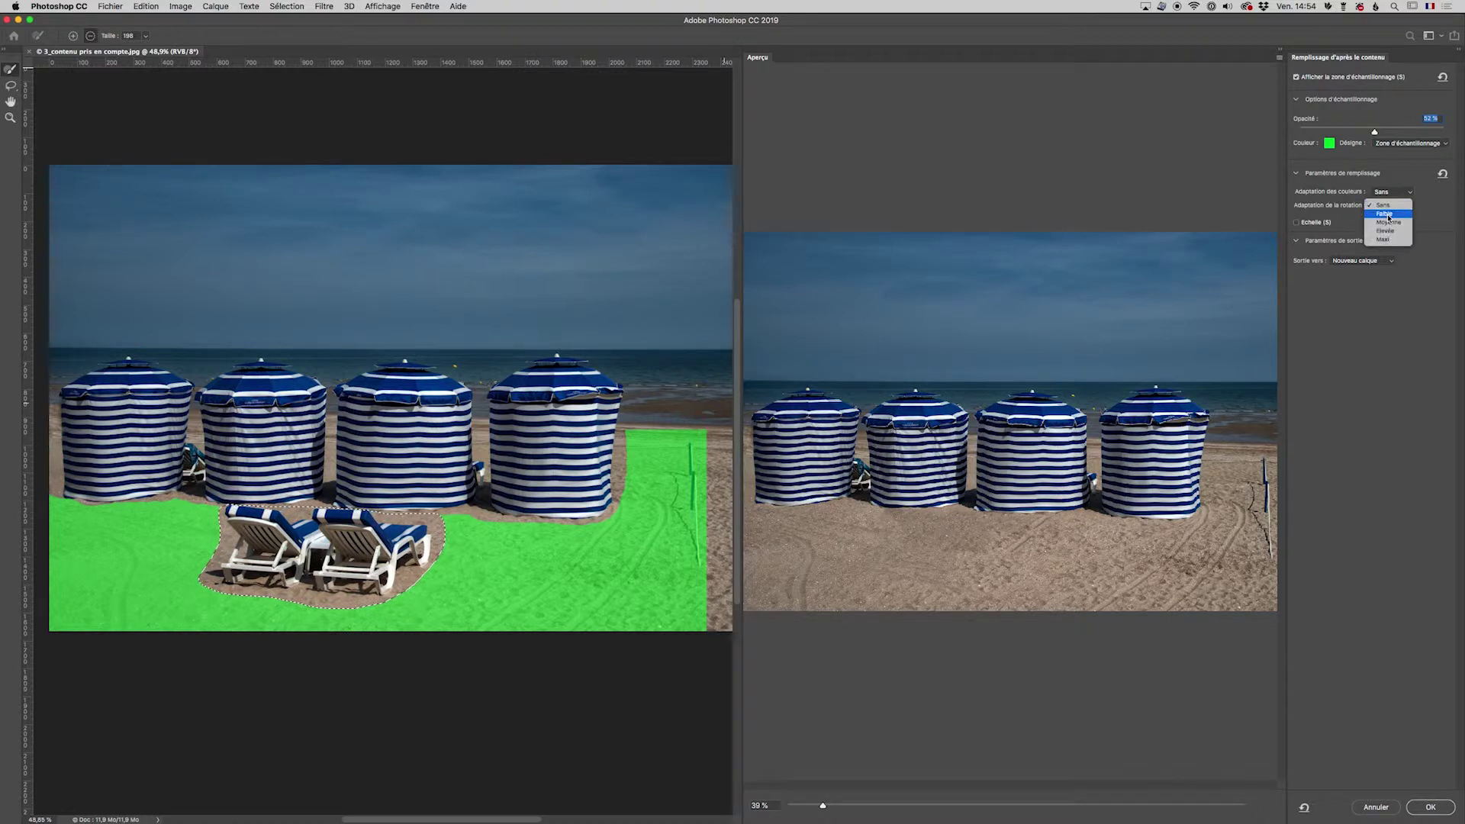
{"action": "left_click", "coordinate": [1389, 222]}
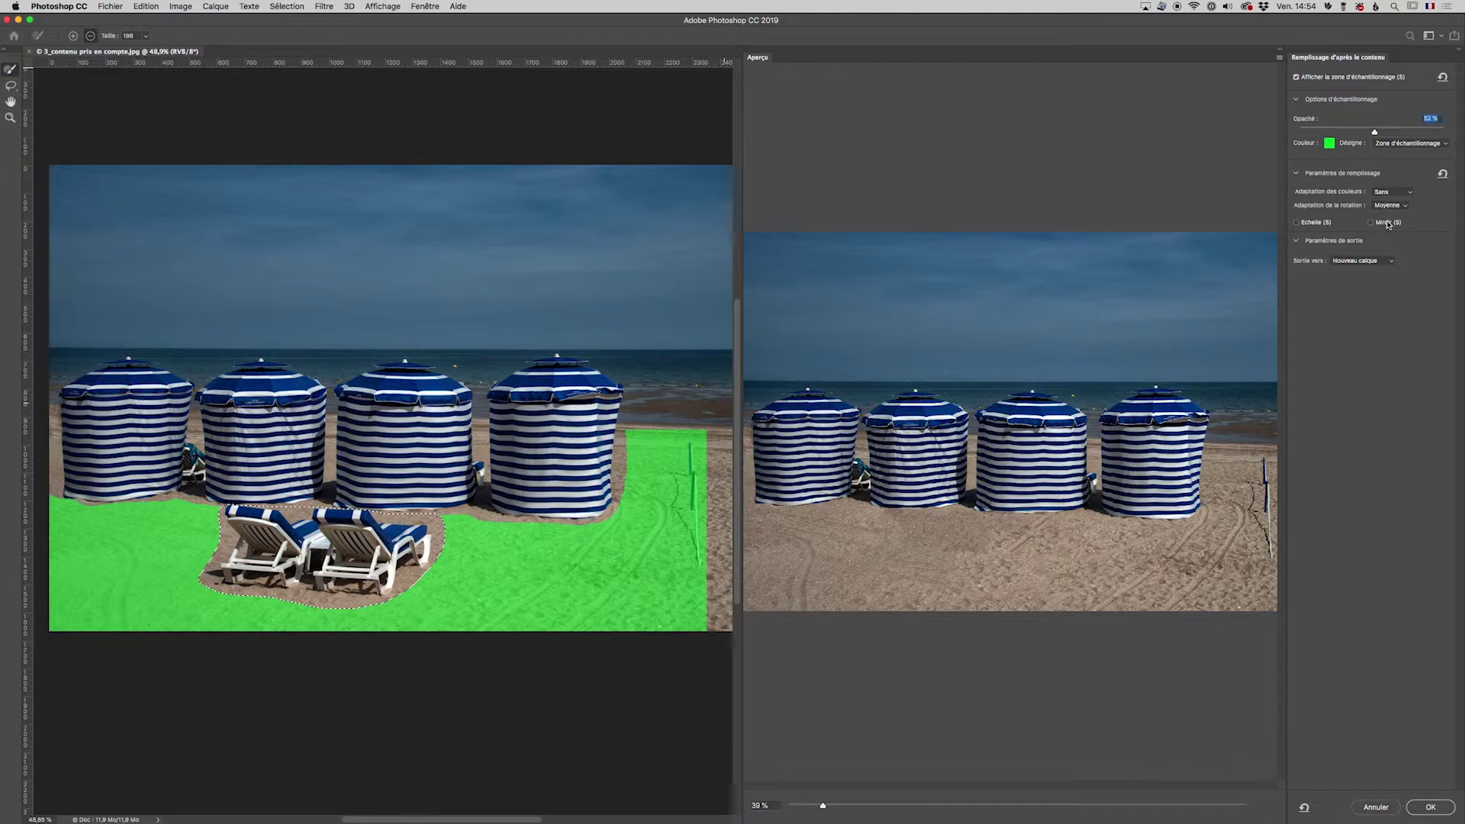
{"action": "scroll", "coordinate": [984, 539], "scroll_direction": "up", "scroll_amount": 5}
{"action": "scroll", "coordinate": [945, 563], "scroll_direction": "down", "scroll_amount": 5}
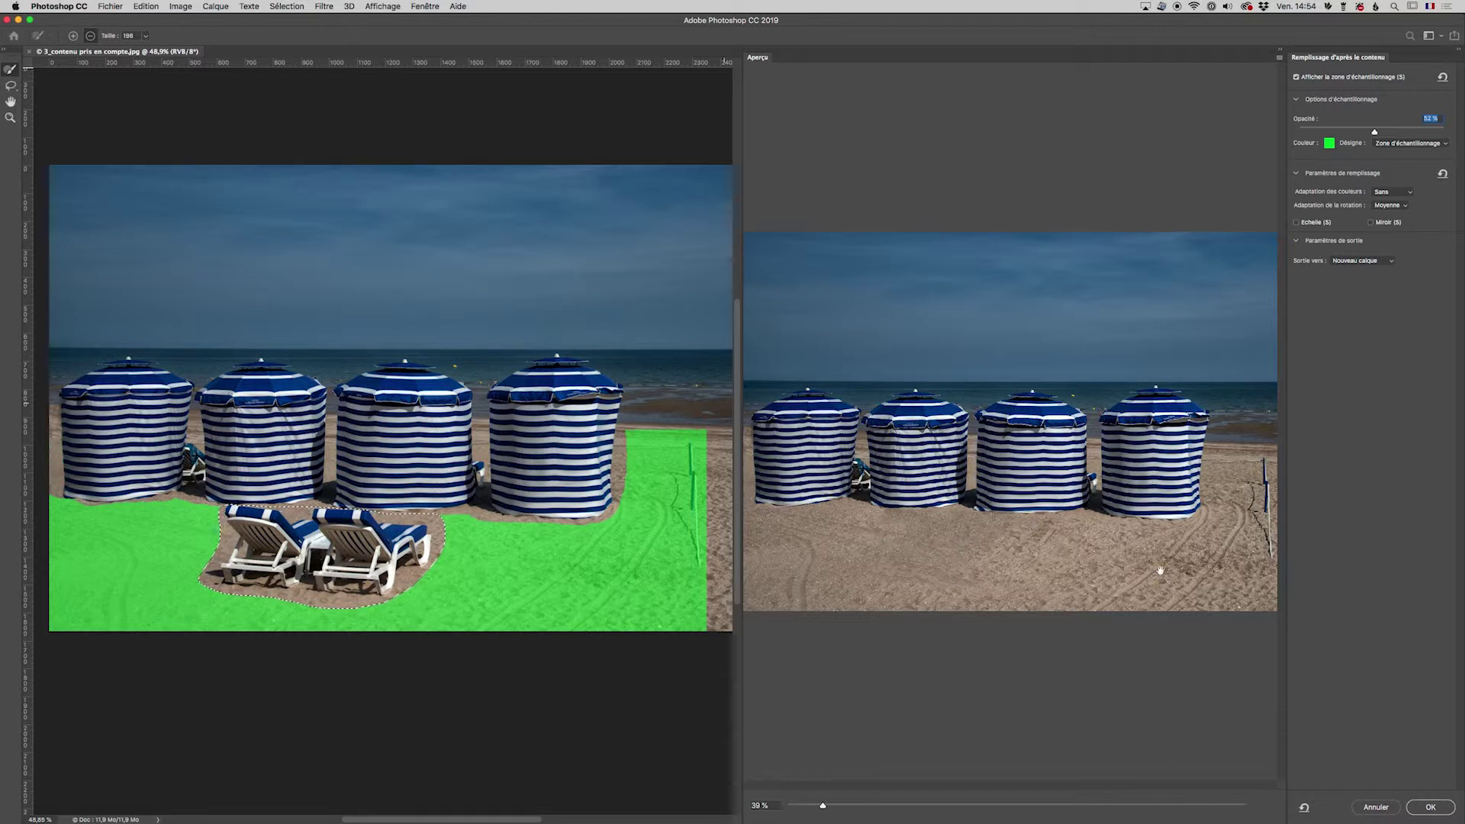
{"action": "left_click", "coordinate": [1390, 208]}
{"action": "left_click", "coordinate": [1392, 218]}
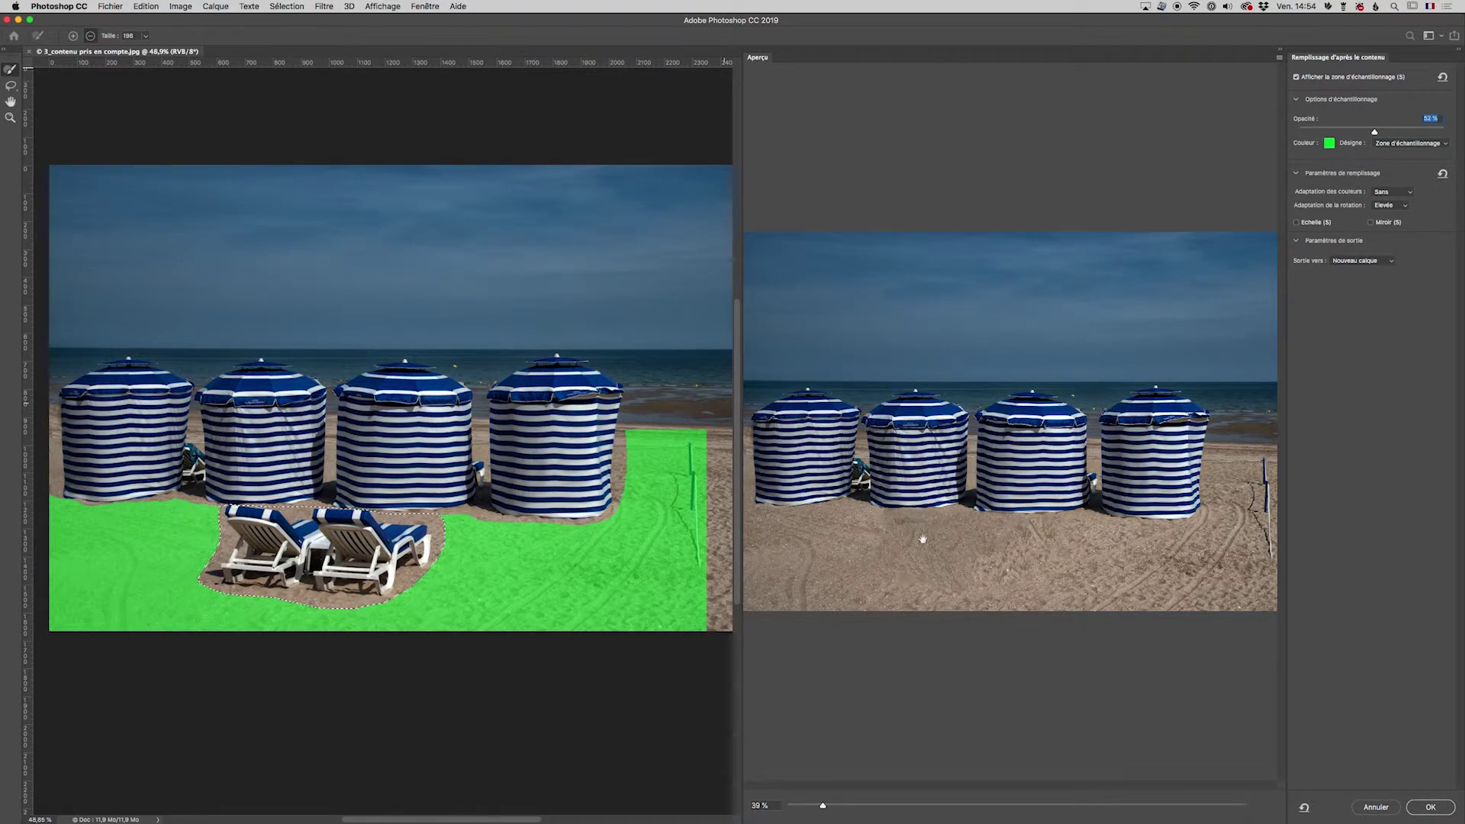
{"action": "left_click", "coordinate": [1387, 205]}
{"action": "left_click", "coordinate": [1384, 214]}
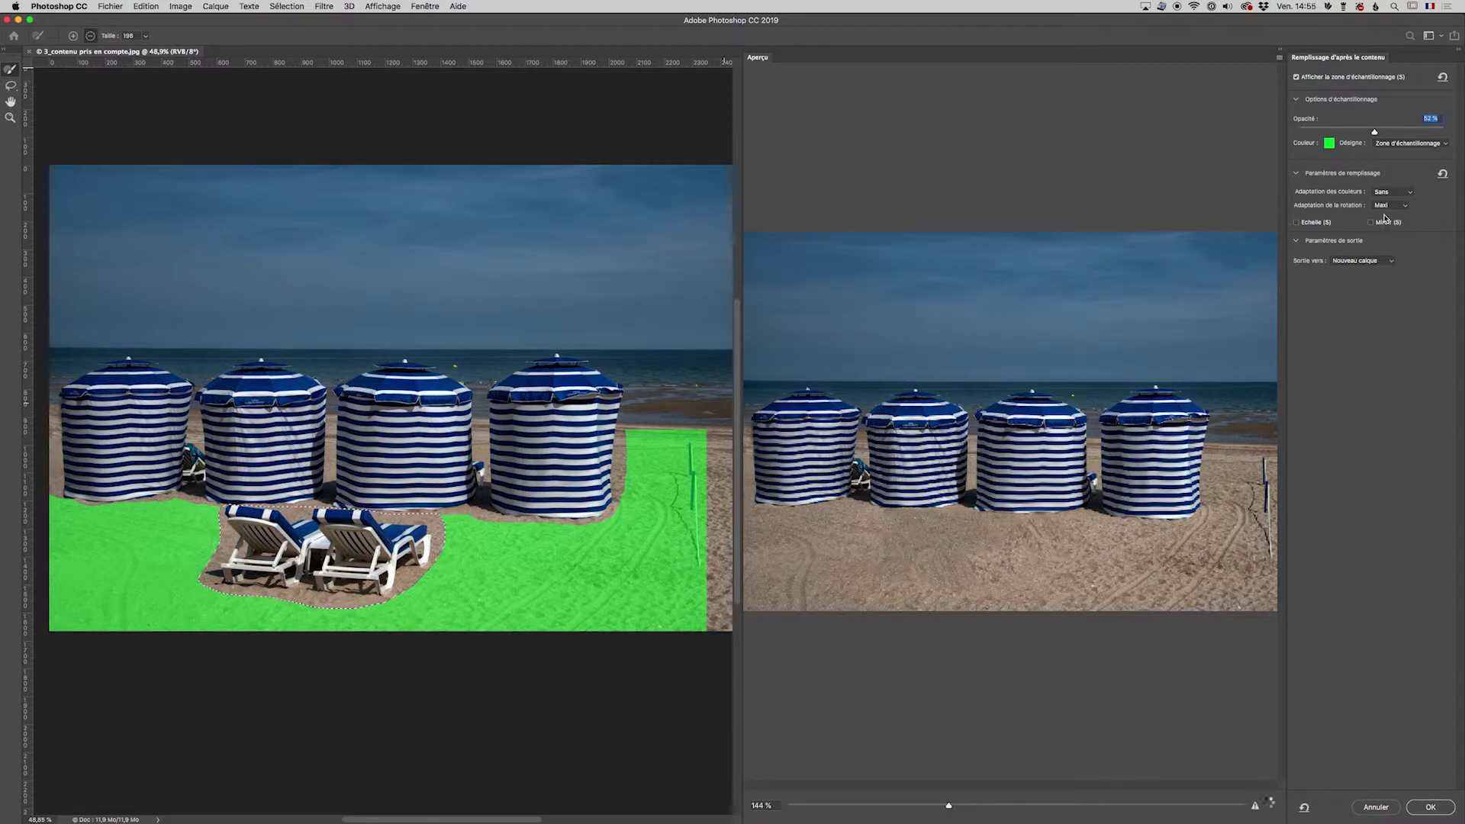
{"action": "left_click", "coordinate": [1386, 206]}
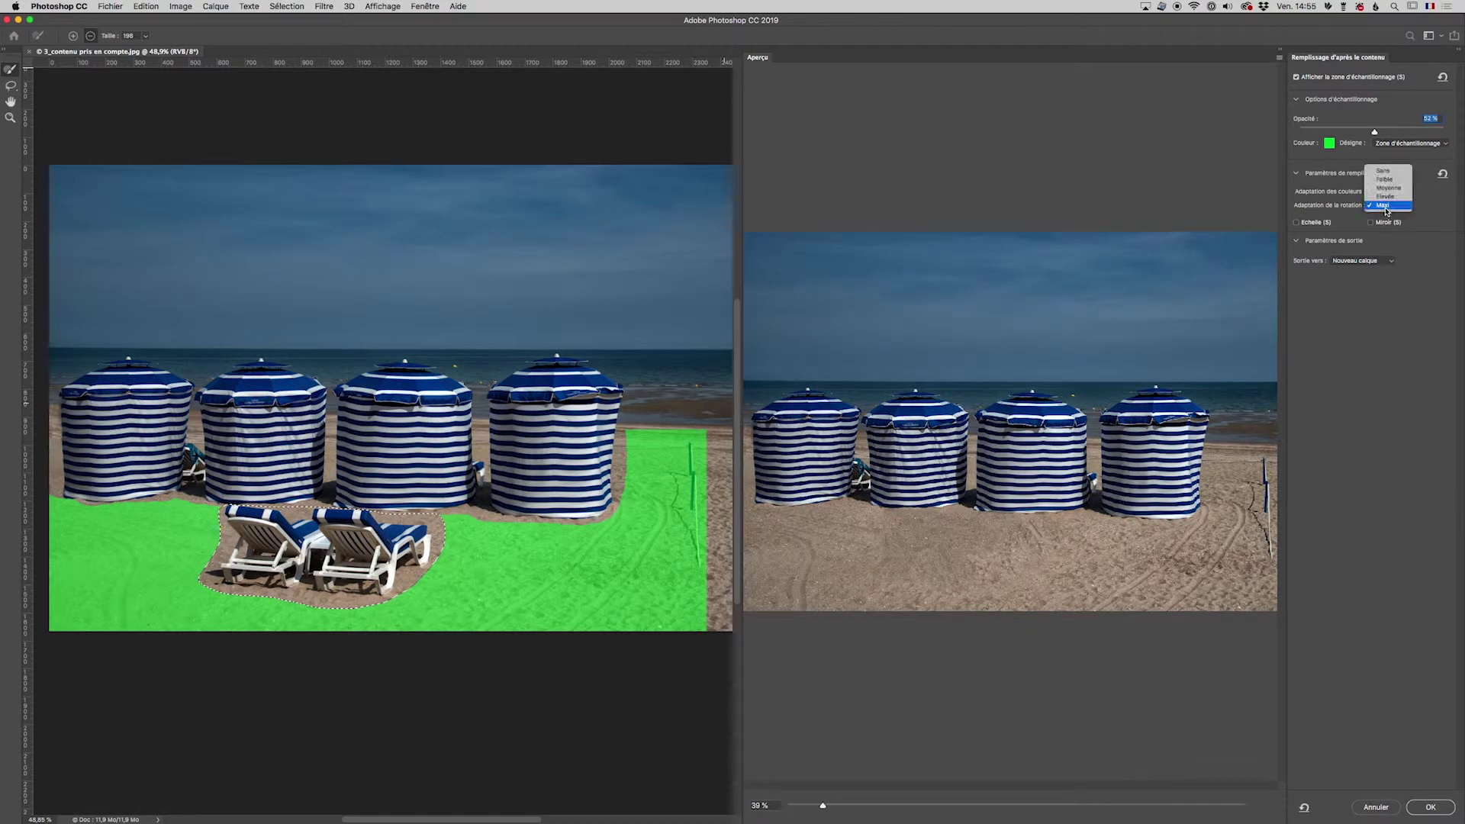
{"action": "left_click", "coordinate": [1386, 188]}
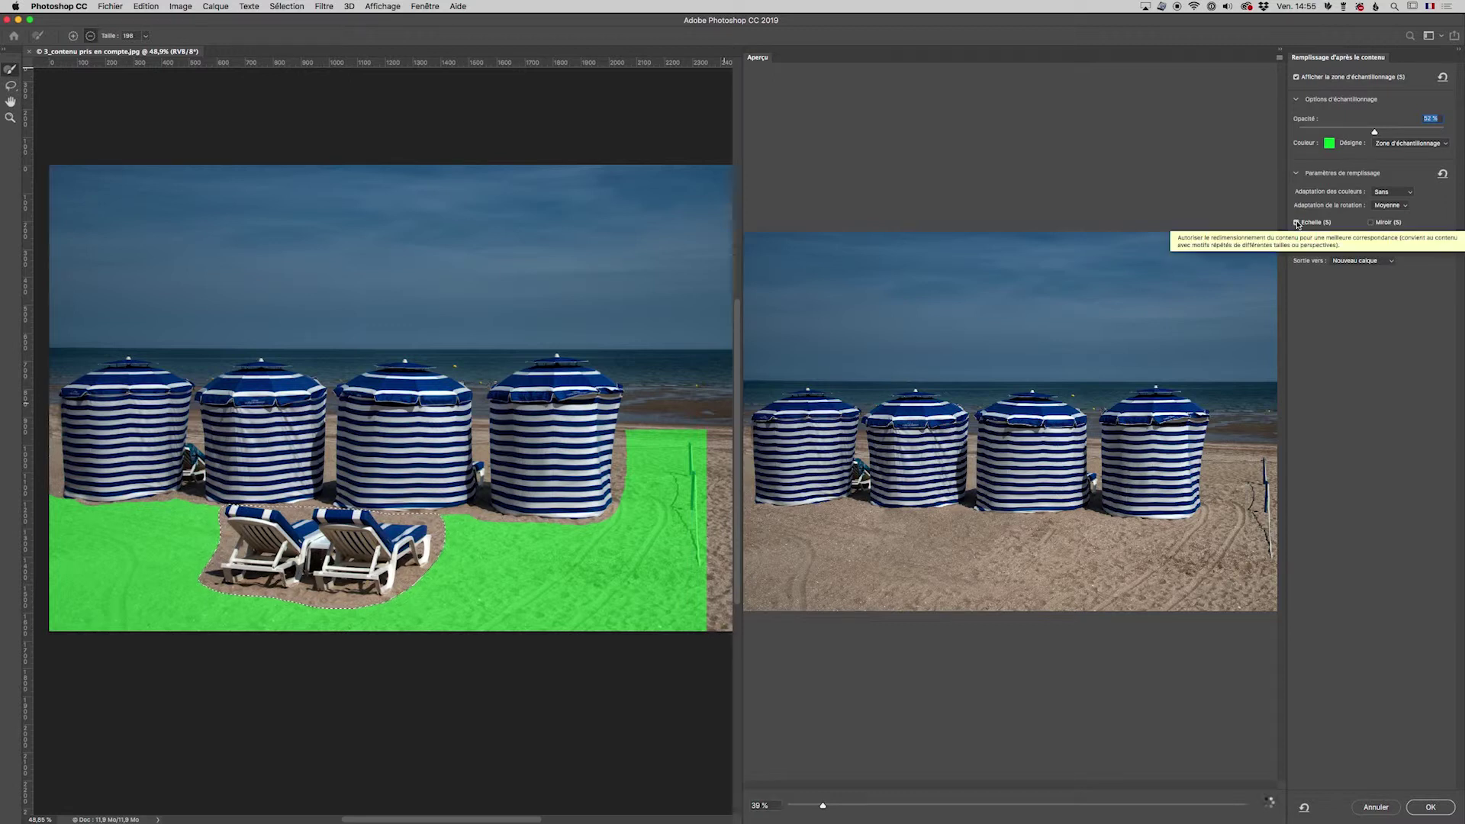
Enable Echelle, test Miroir on and off, and keep output as Nouveau calque.
{"action": "left_click", "coordinate": [1297, 223]}
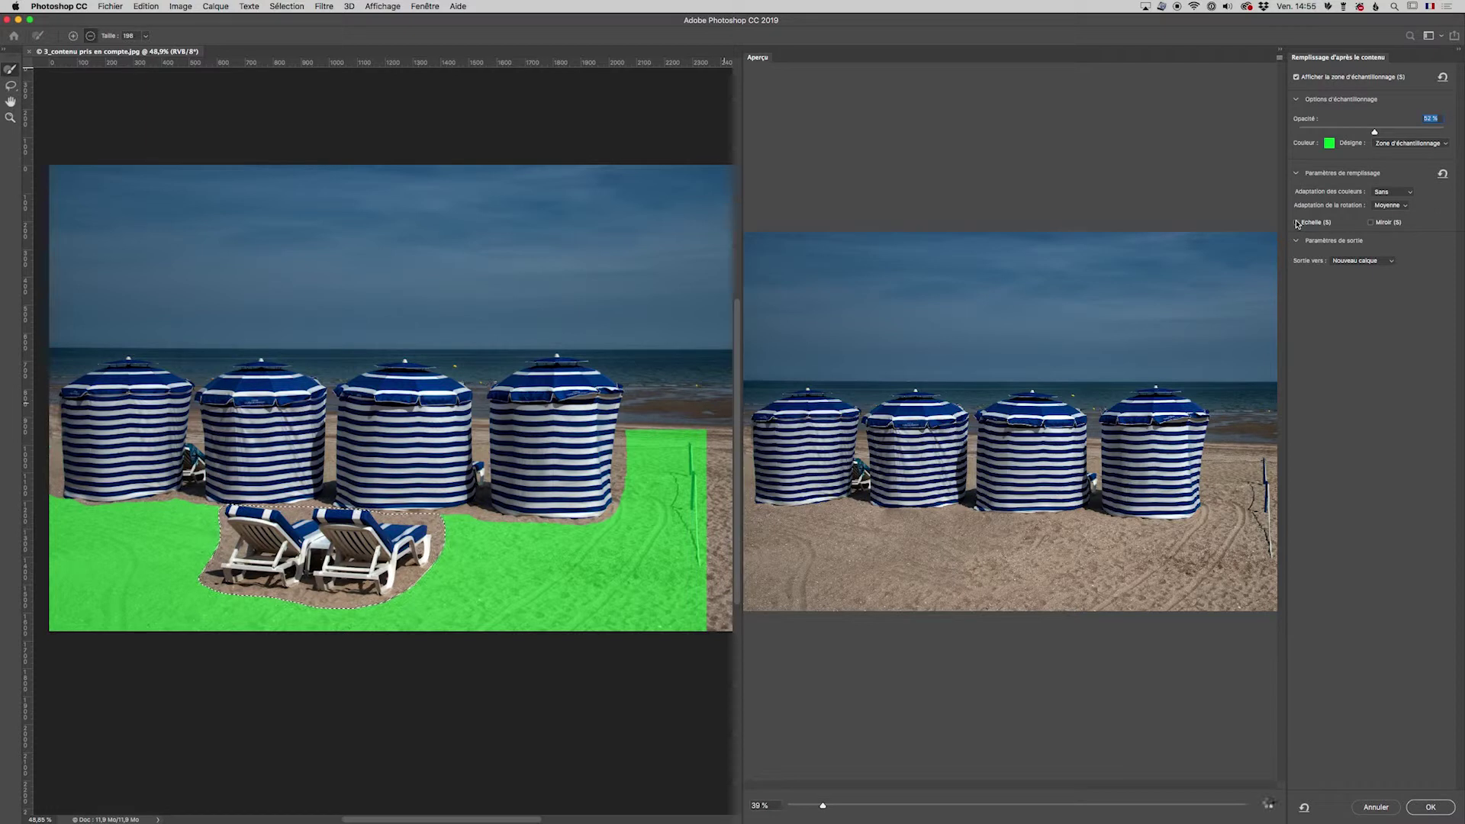
{"action": "left_click", "coordinate": [1373, 224]}
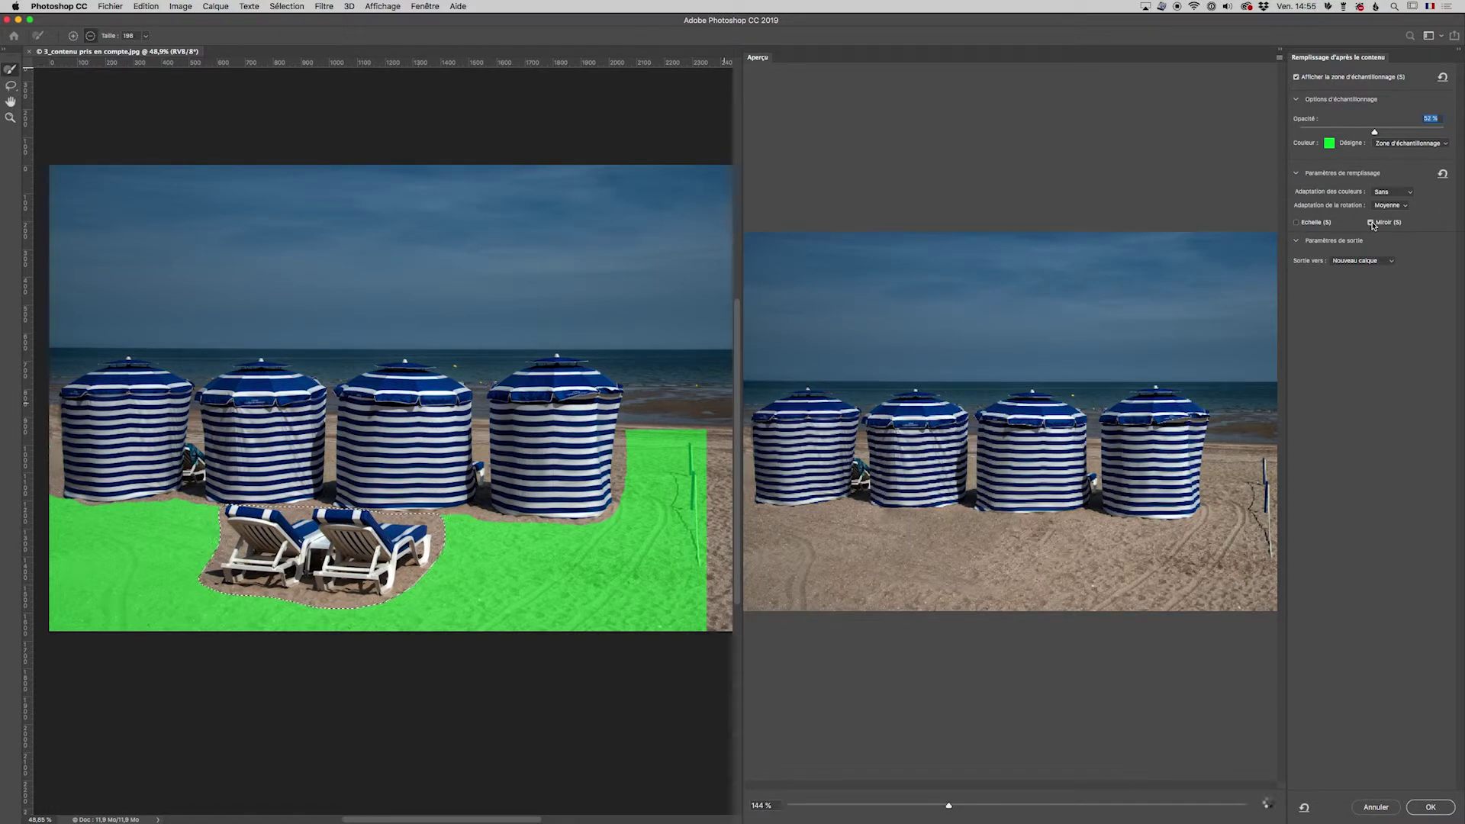
{"action": "left_click", "coordinate": [1373, 223]}
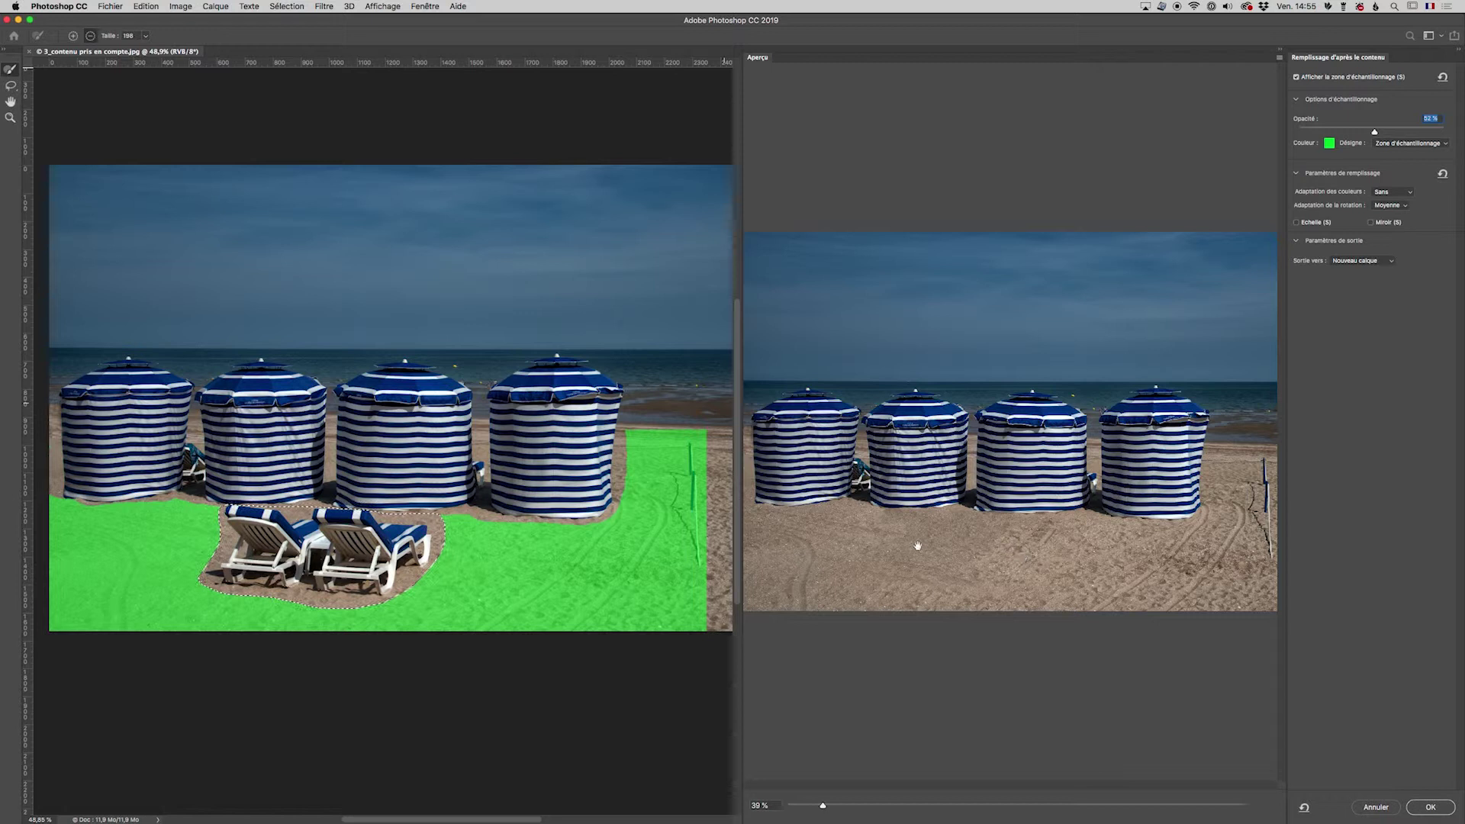
{"action": "left_click", "coordinate": [1356, 262]}
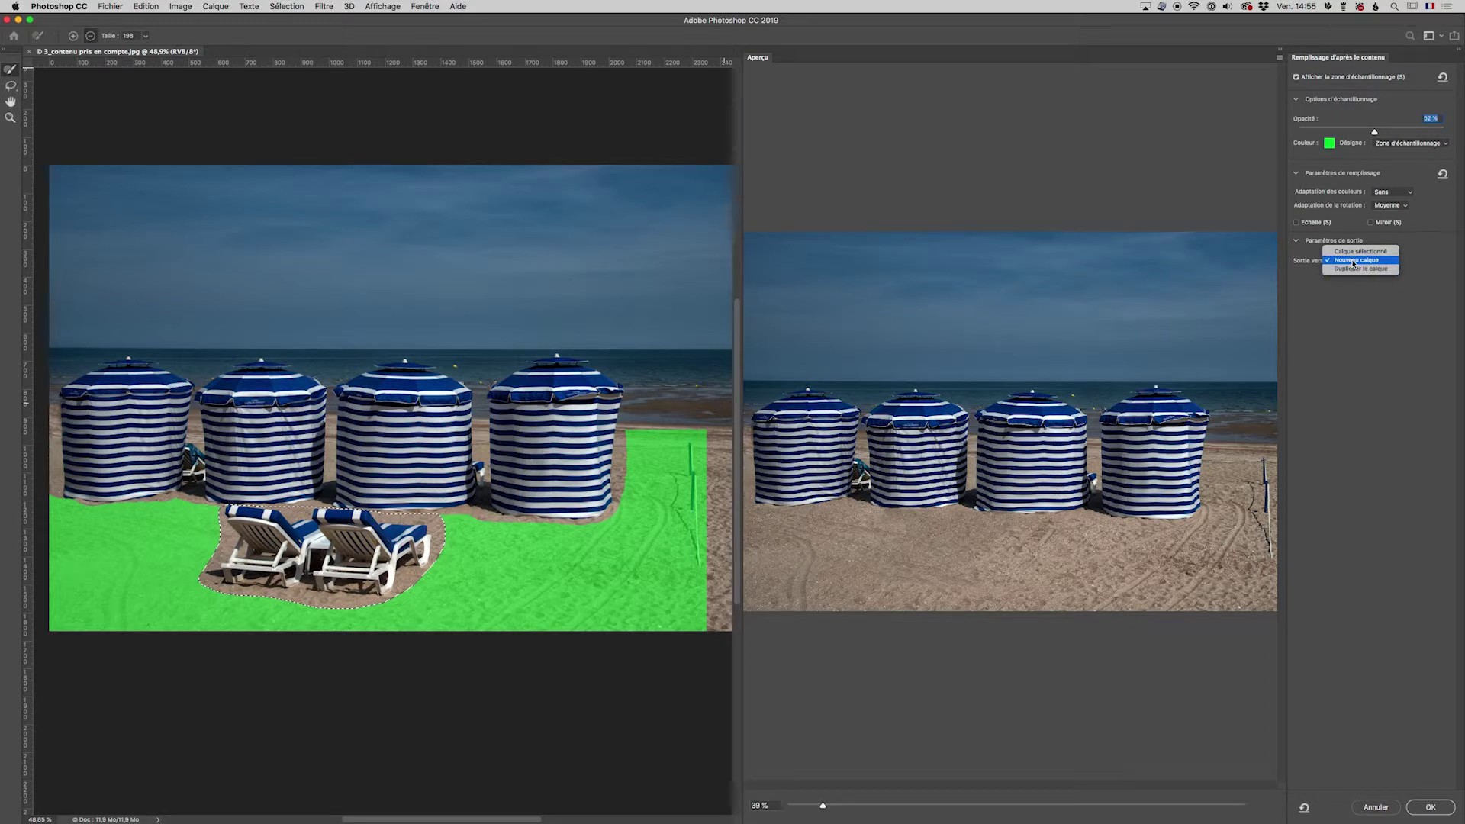
{"action": "left_click", "coordinate": [1353, 261]}
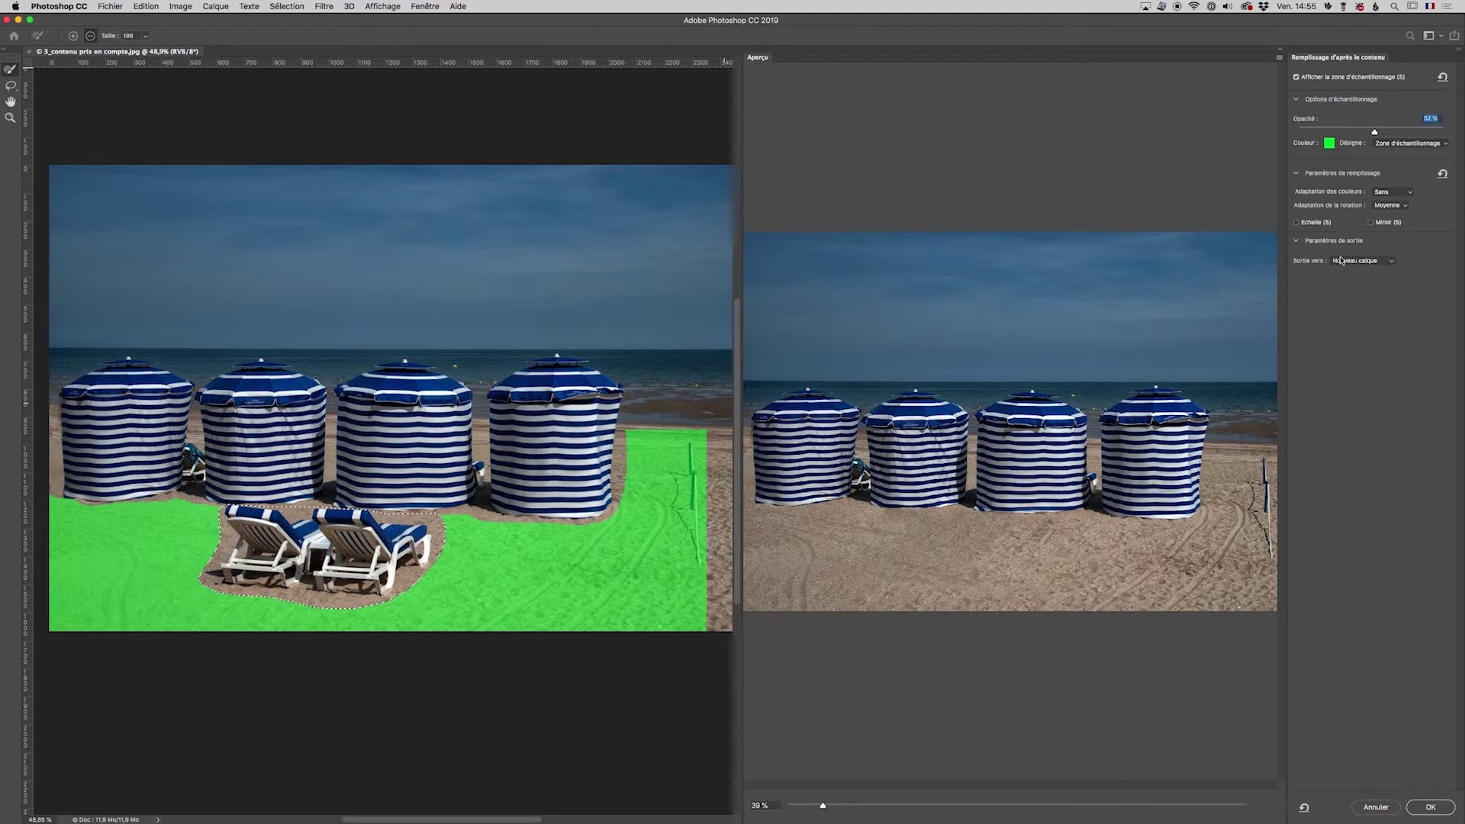
Apply the fill, deselect, and toggle the Arrière-plan copie layer to compare before and after.
{"action": "left_click", "coordinate": [1433, 808]}
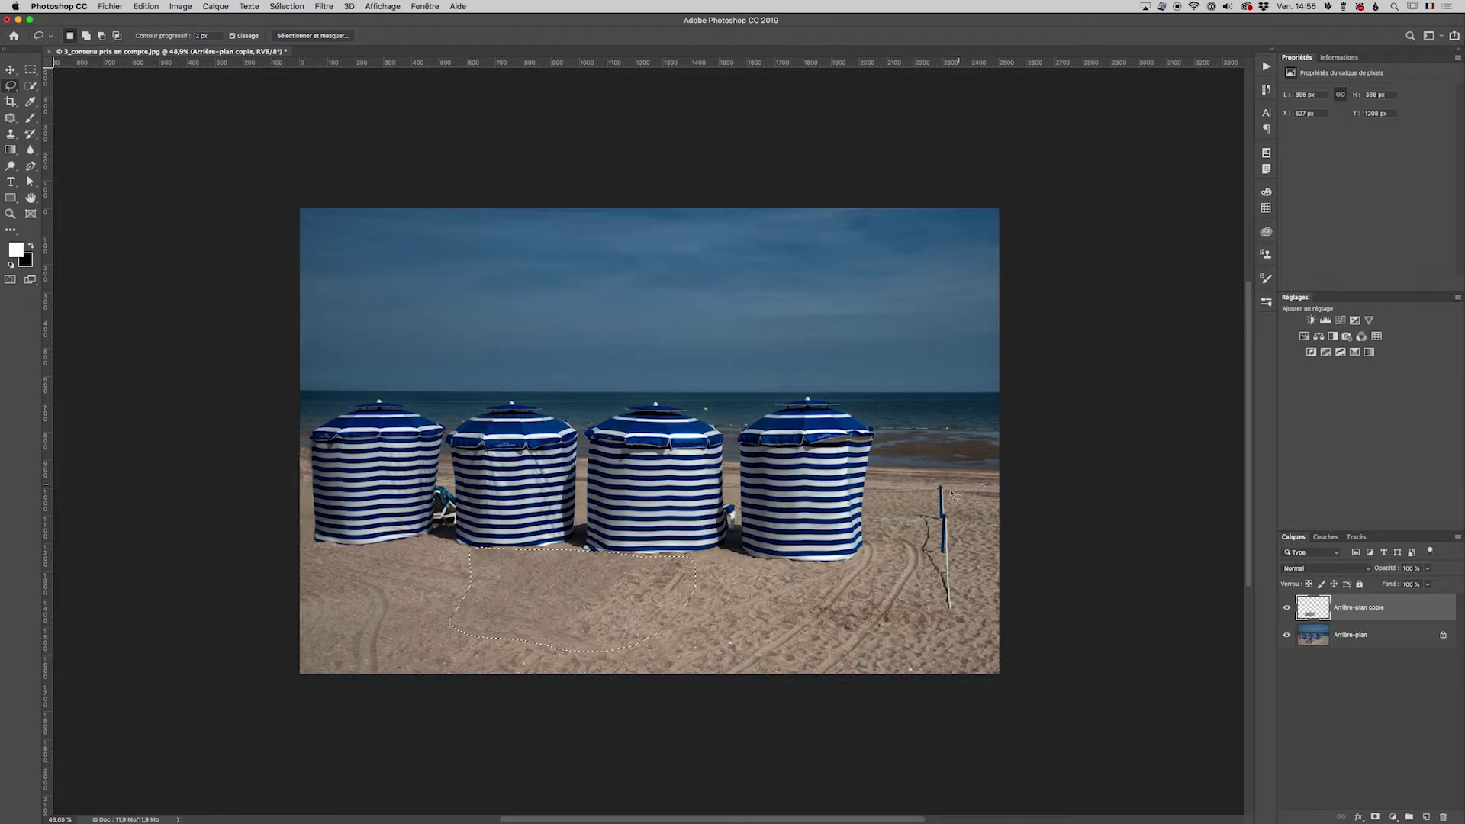
{"action": "key", "text": "ctrl+d"}
{"action": "left_click", "coordinate": [1286, 608]}
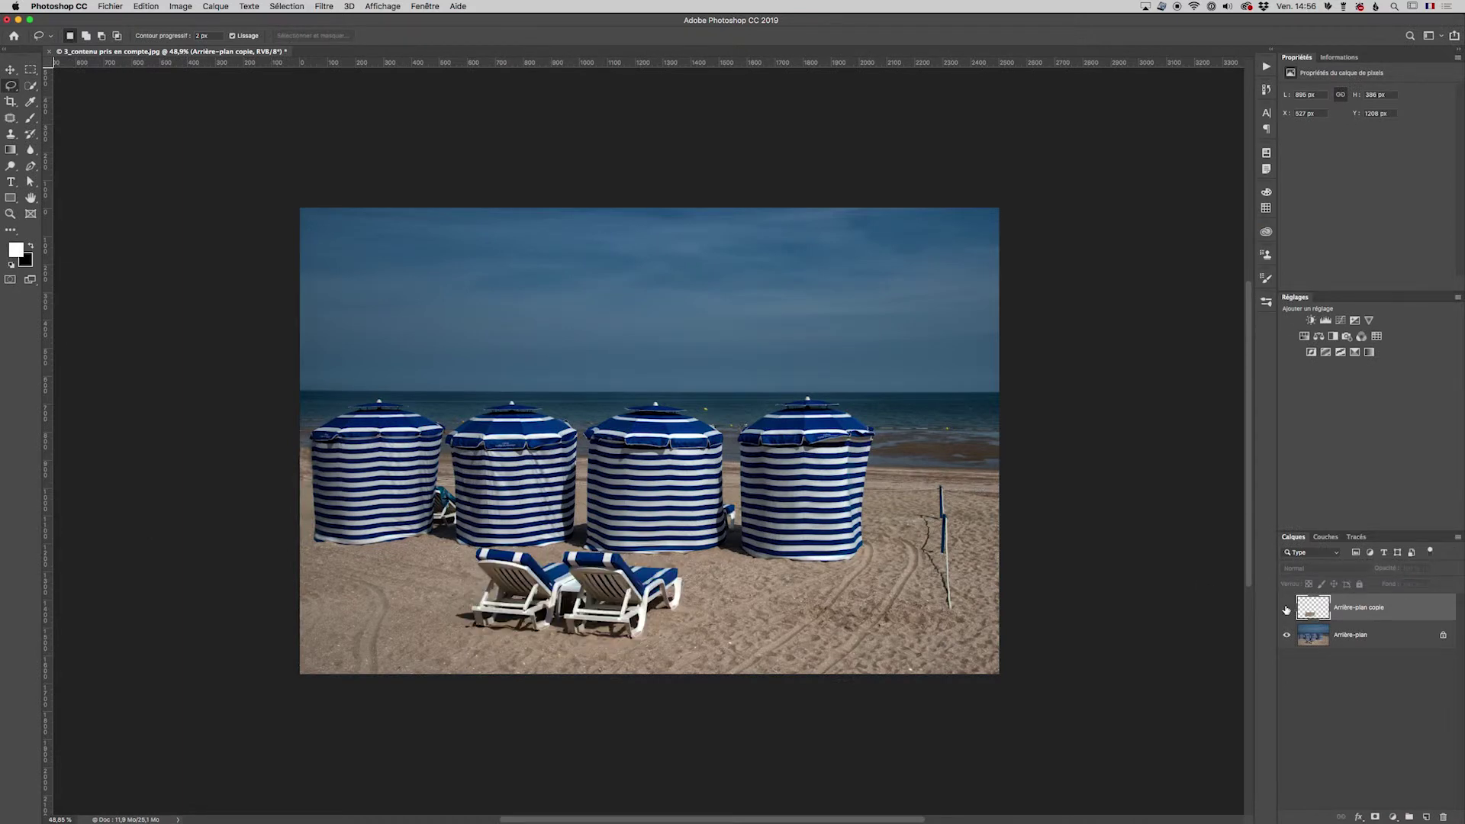
{"action": "left_click", "coordinate": [1287, 608]}
{"action": "left_click", "coordinate": [1287, 609]}
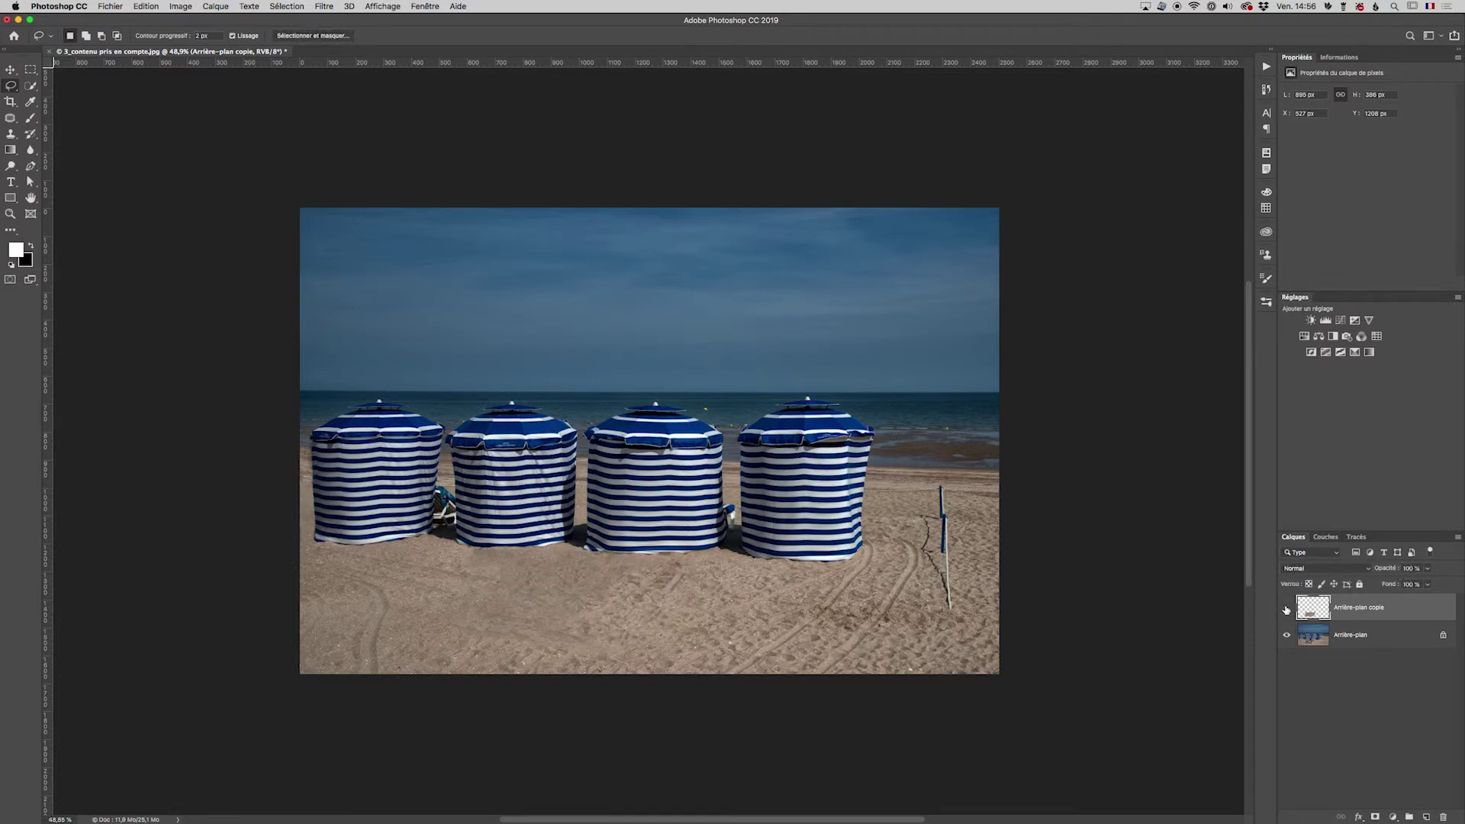
{"action": "left_click", "coordinate": [1286, 608]}
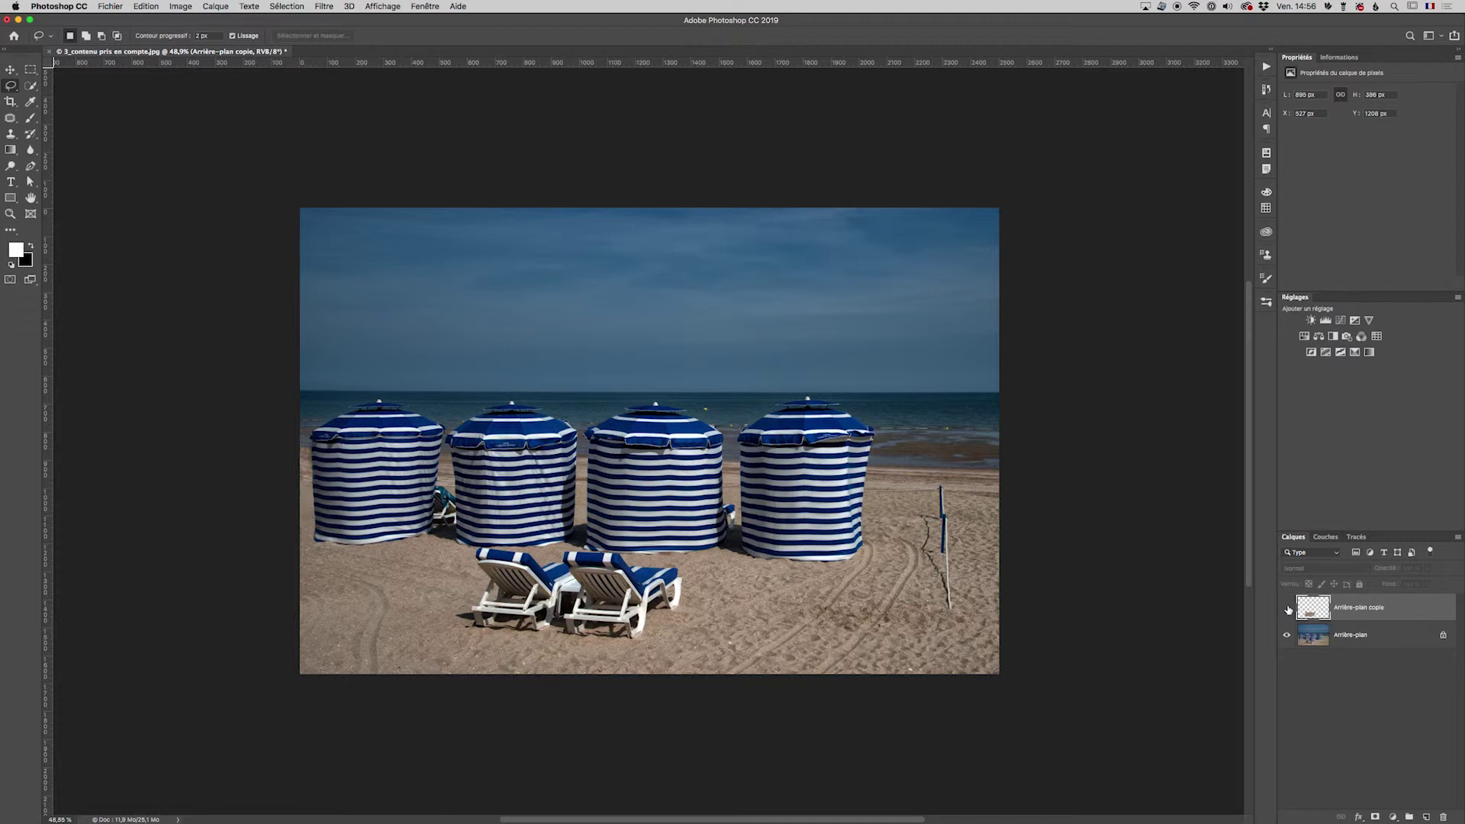
{"action": "left_click", "coordinate": [1287, 608]}
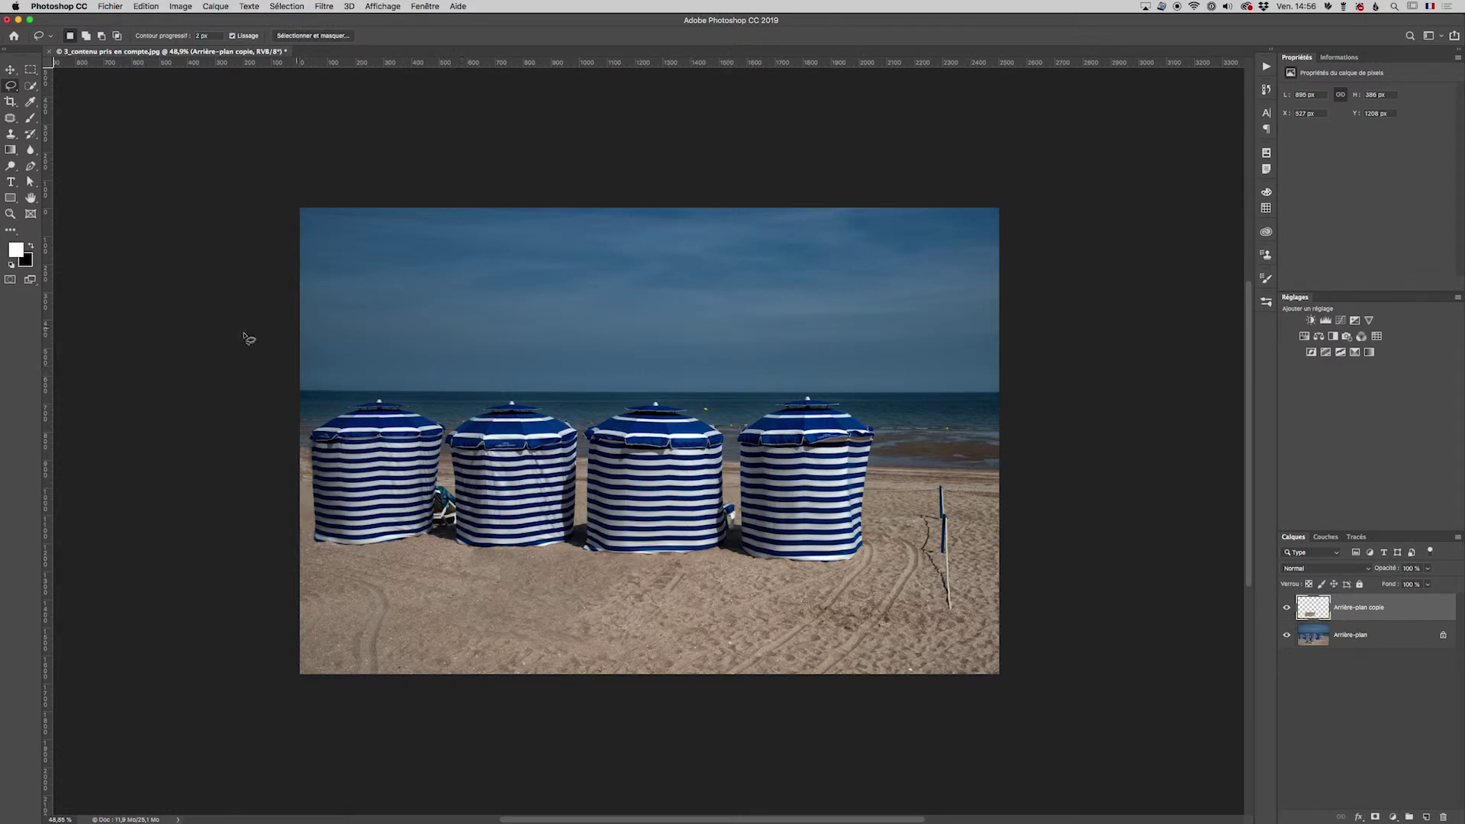
{"action": "double_click", "coordinate": [31, 198]}
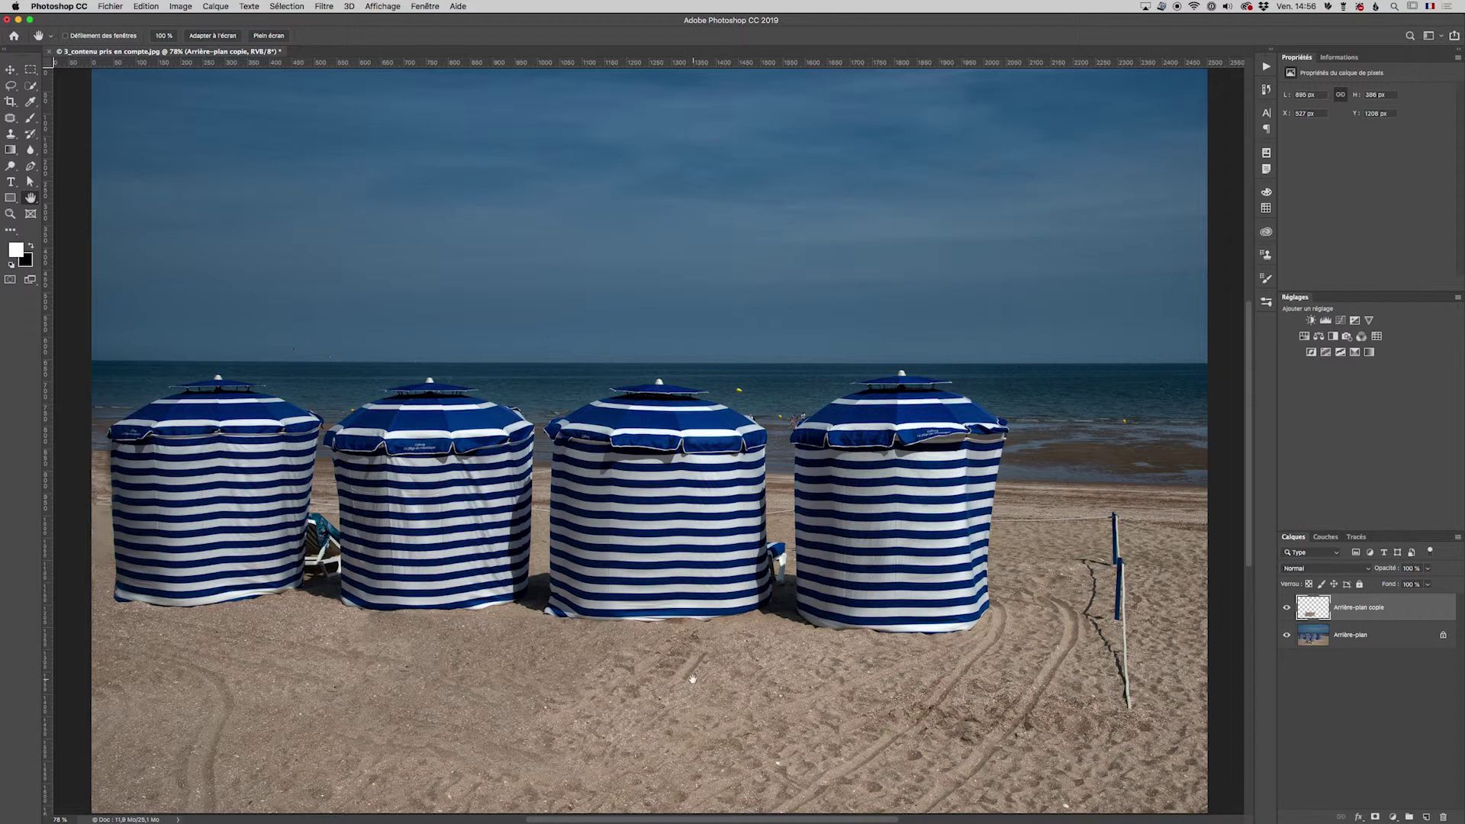
Select the Clone Stamp tool and enlarge its brush to 75 pixels.
{"action": "left_click", "coordinate": [11, 133]}
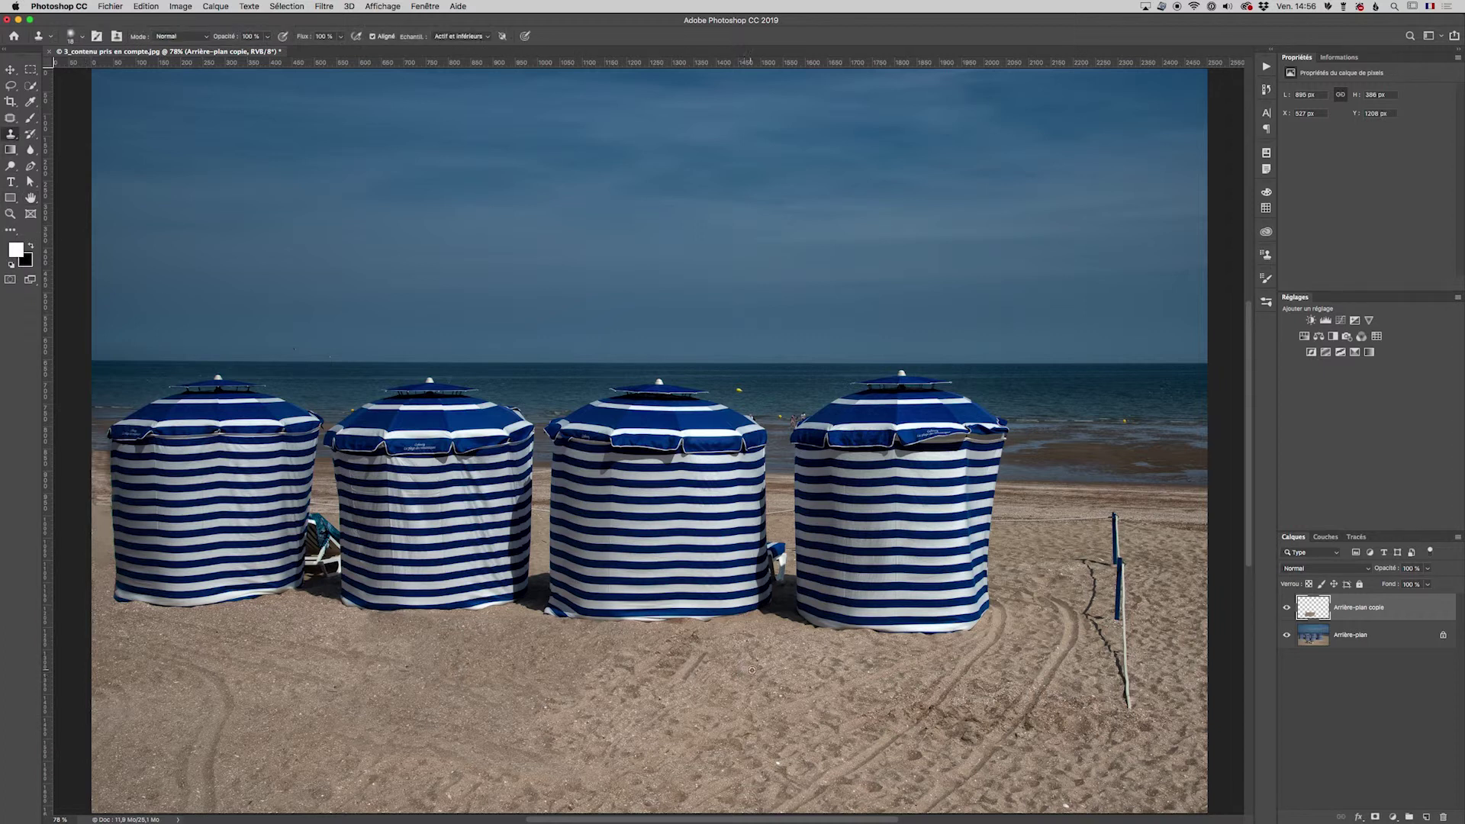
{"action": "left_click_drag", "start_coordinate": [665, 664], "coordinate": [683, 663]}
{"action": "left_click", "coordinate": [252, 500]}
{"action": "key", "text": "ctrl+z"}
{"action": "left_click", "coordinate": [31, 198]}
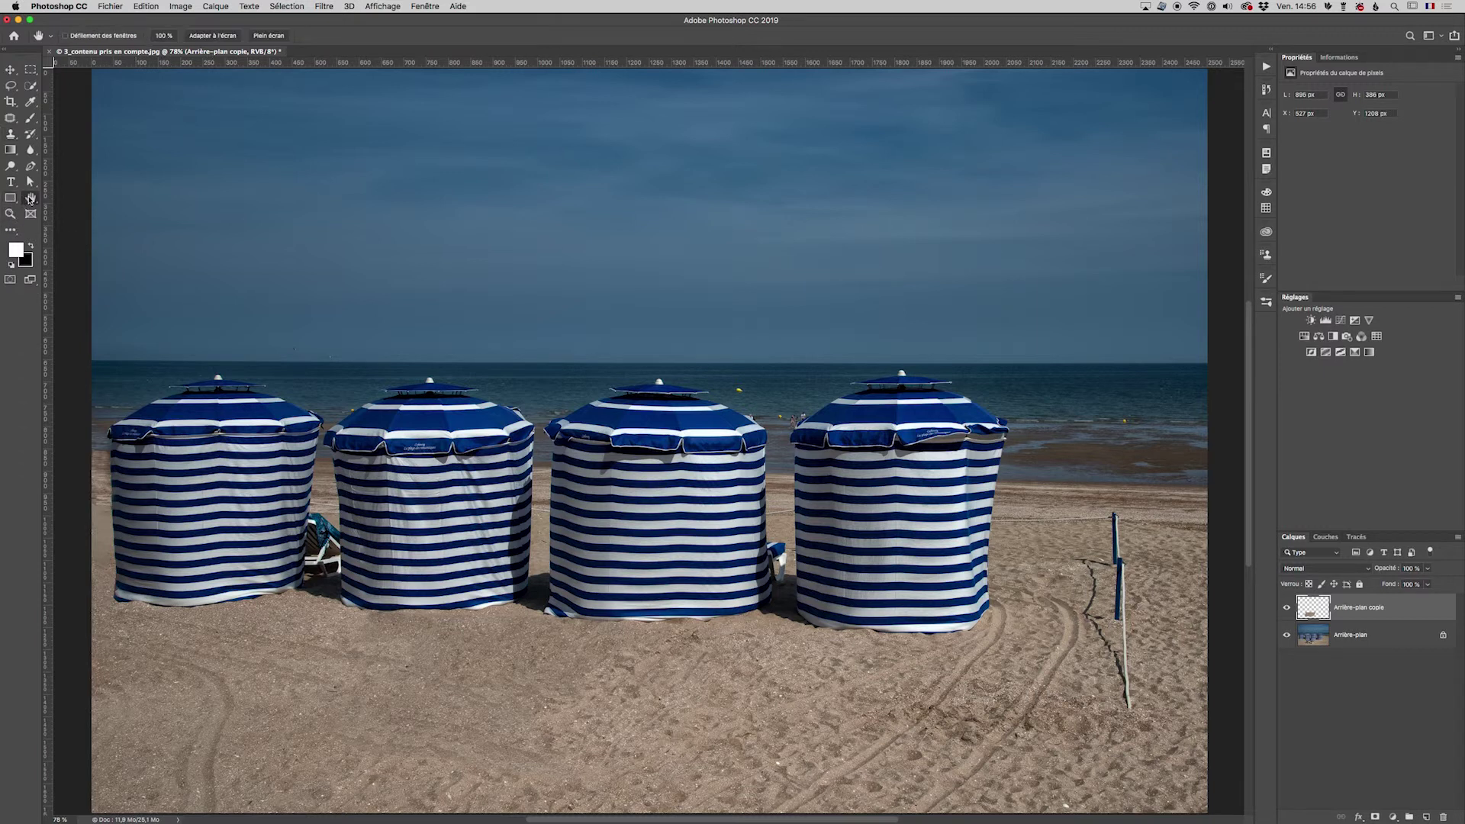